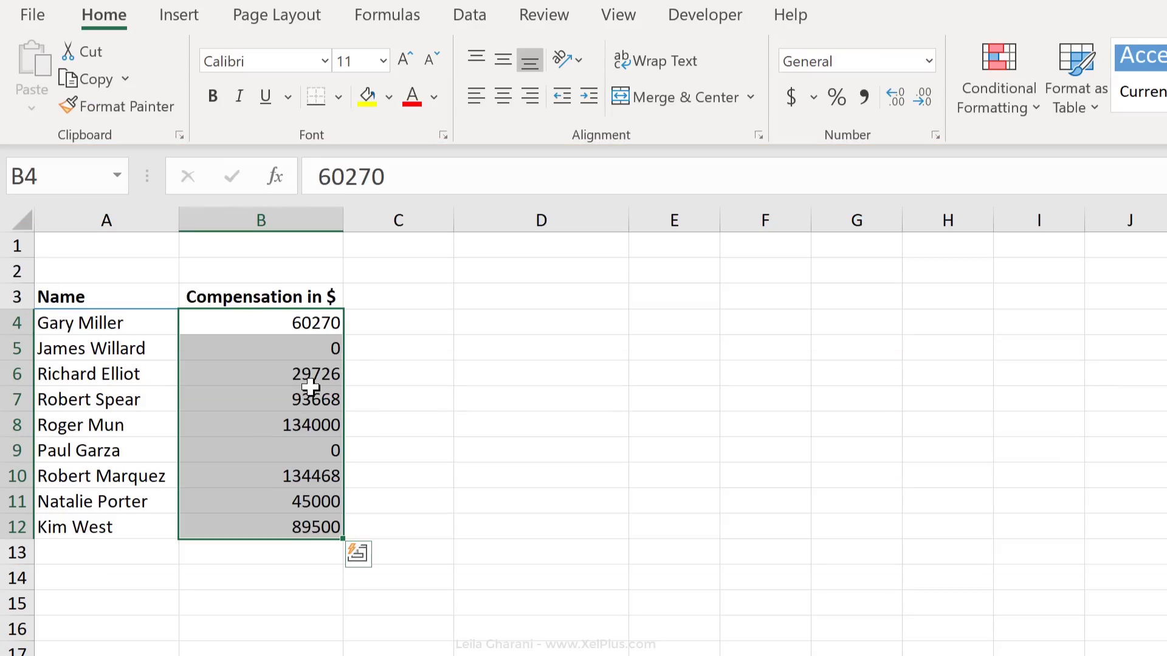
- Format the compensation amounts as Number with a thousands separator and 0 decimal places
right_click(310, 512)
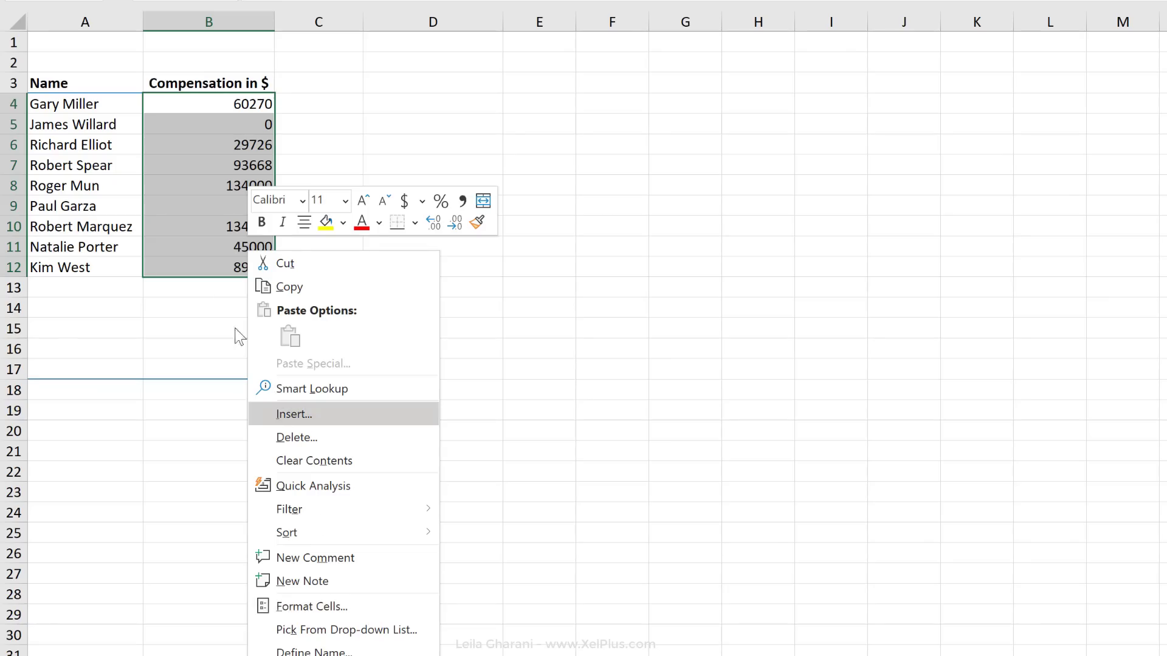
click(202, 244)
key(ctrl+1)
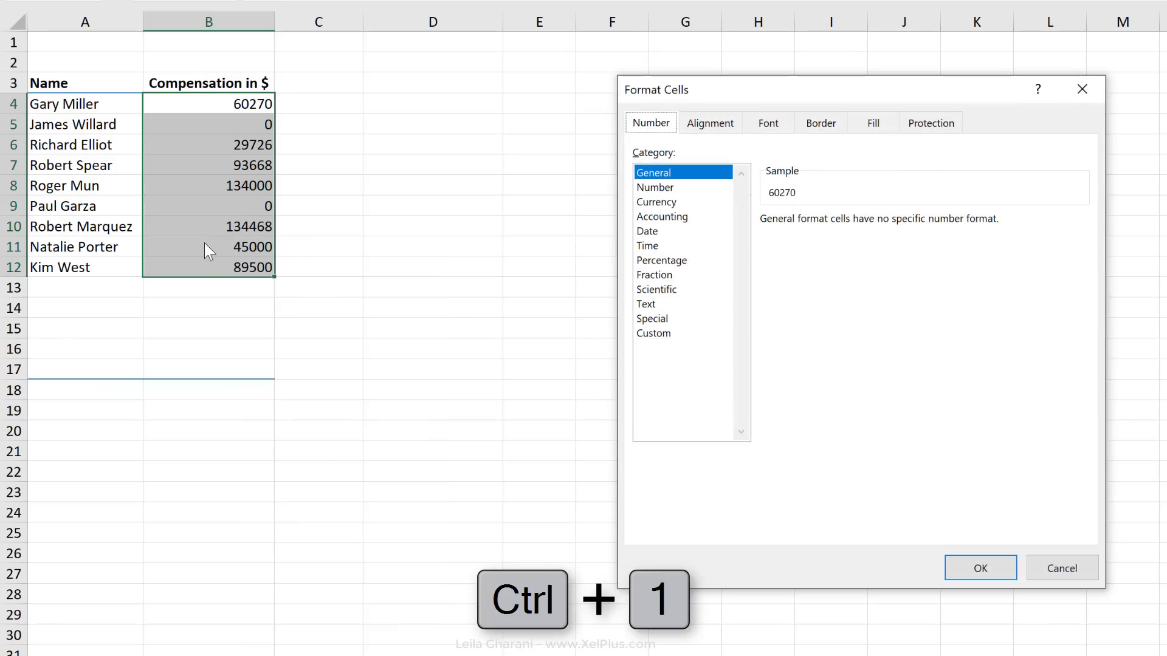
click(656, 187)
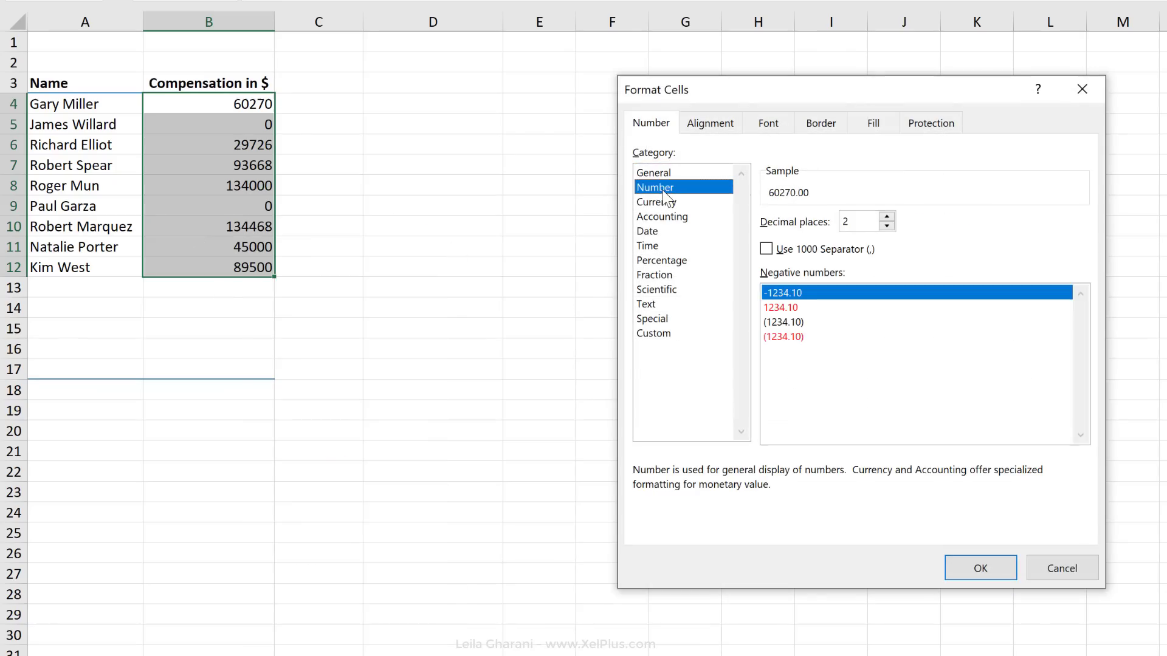
click(817, 248)
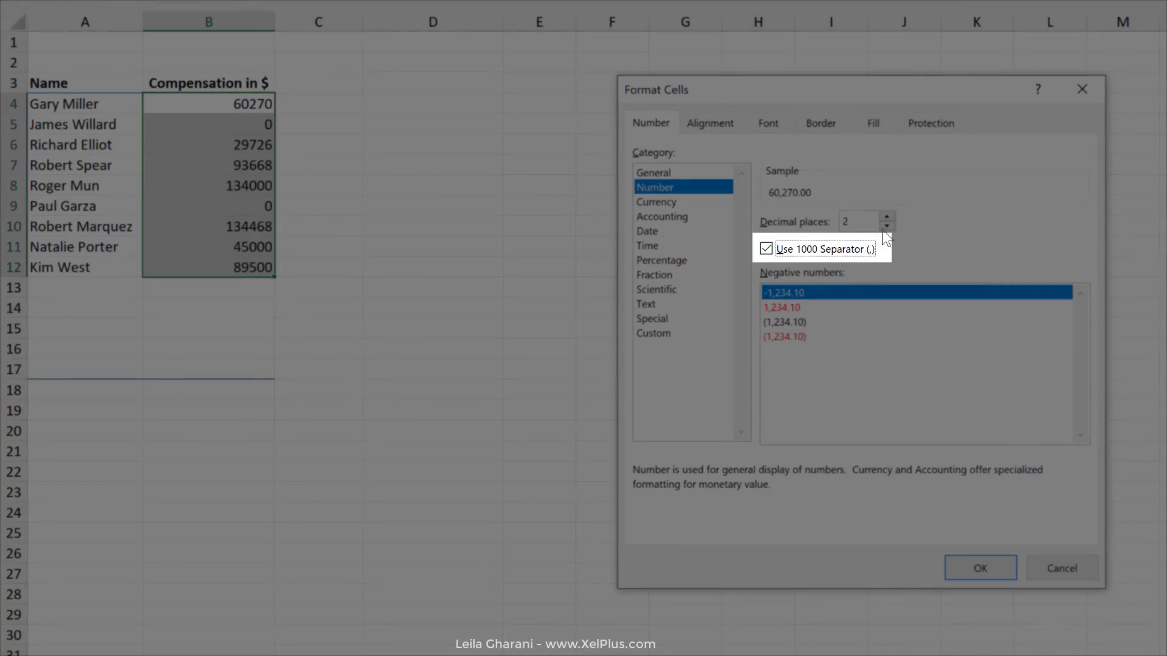
click(886, 226)
click(887, 226)
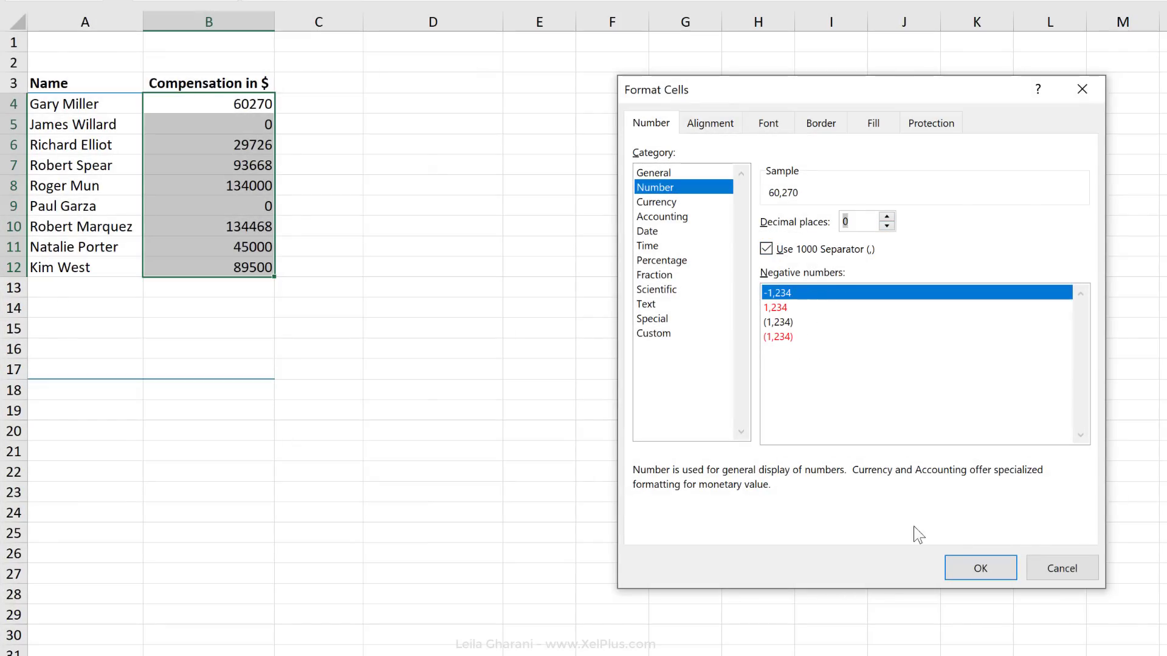
click(968, 570)
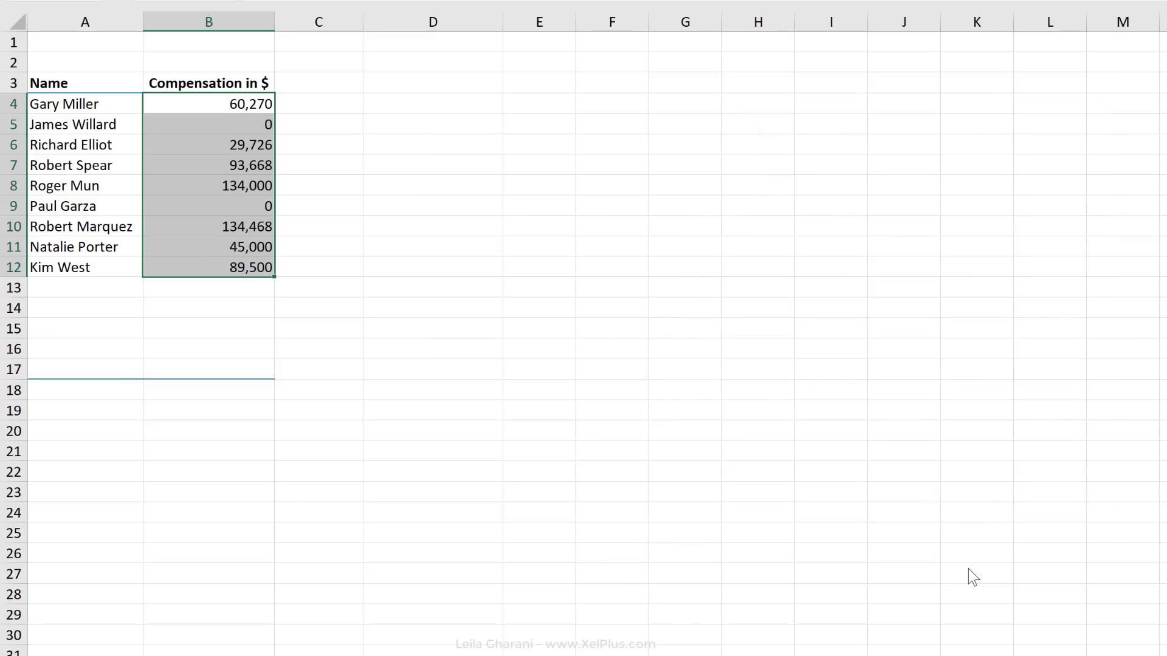
- Give B4:B12 the custom format #,##0;-#,##0; so zero amounts appear blank
click(301, 219)
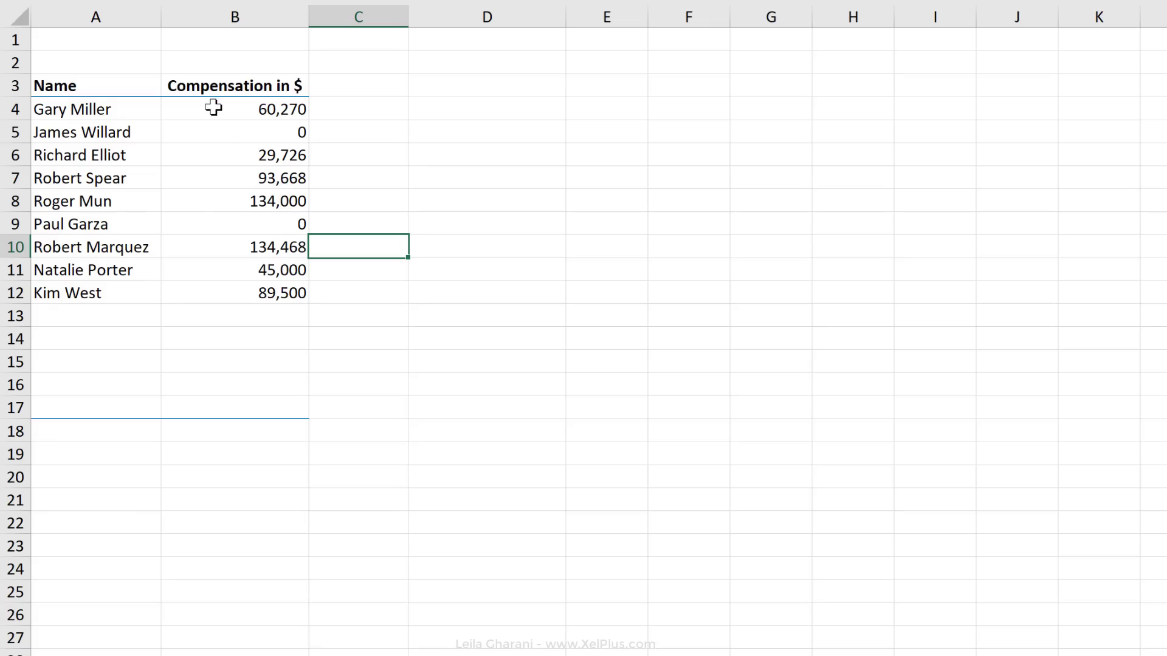
drag(212, 107, 211, 293)
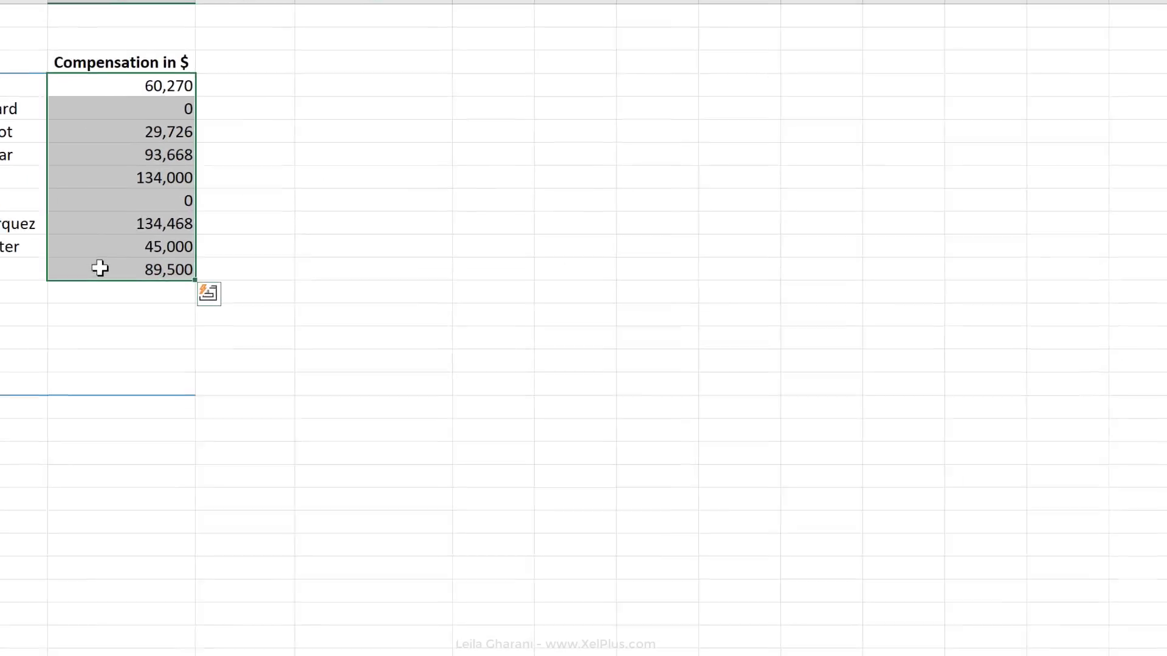
key(ctrl+1)
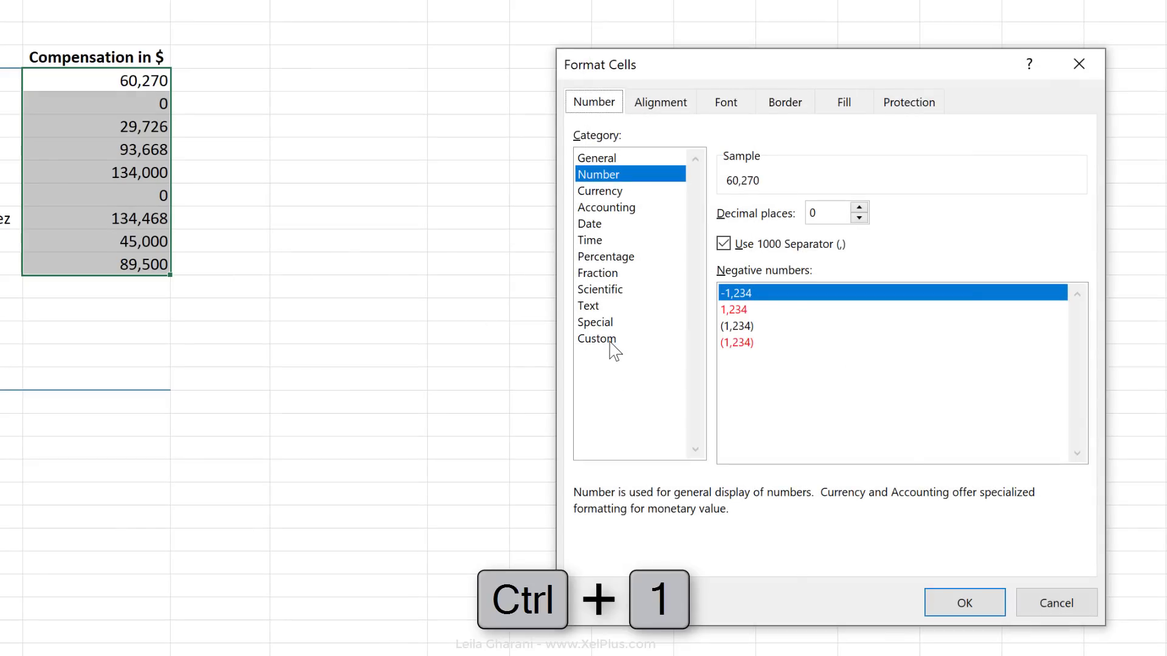
click(611, 342)
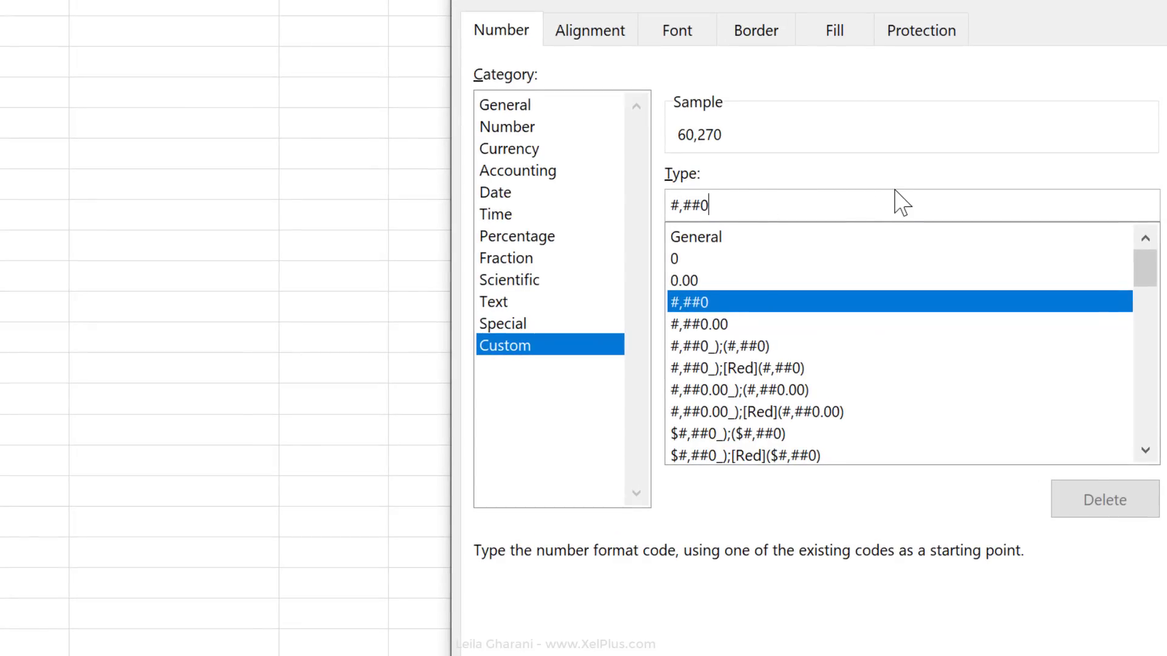
text(;)
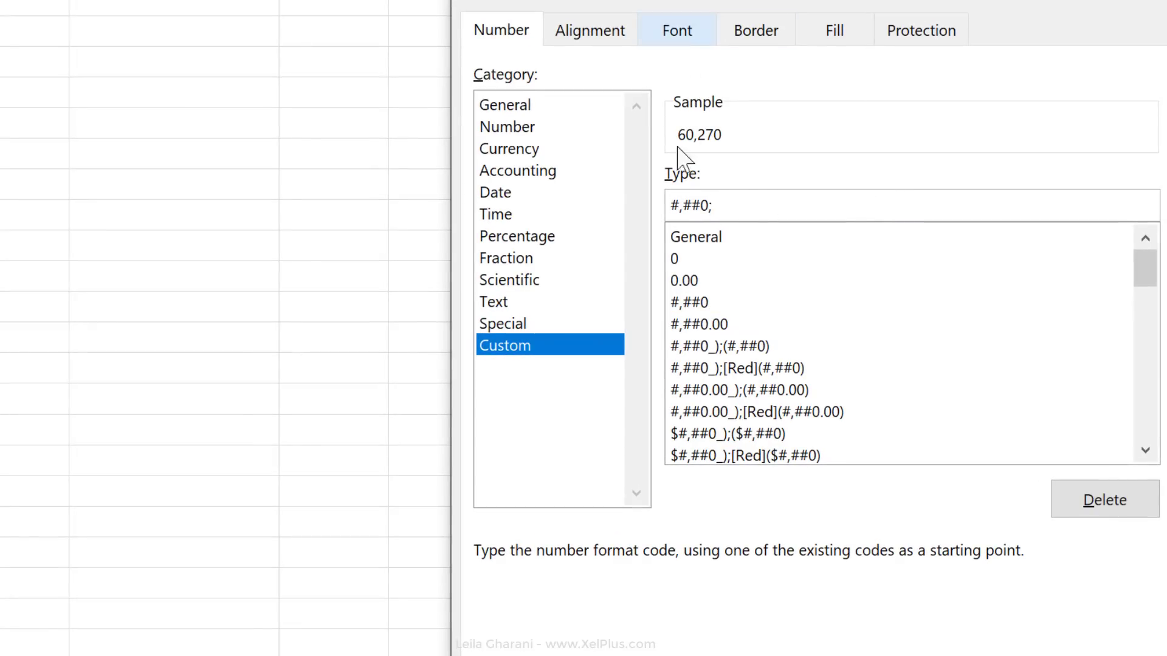
drag(720, 207, 662, 206)
key(ctrl+c)
click(816, 206)
text(-)
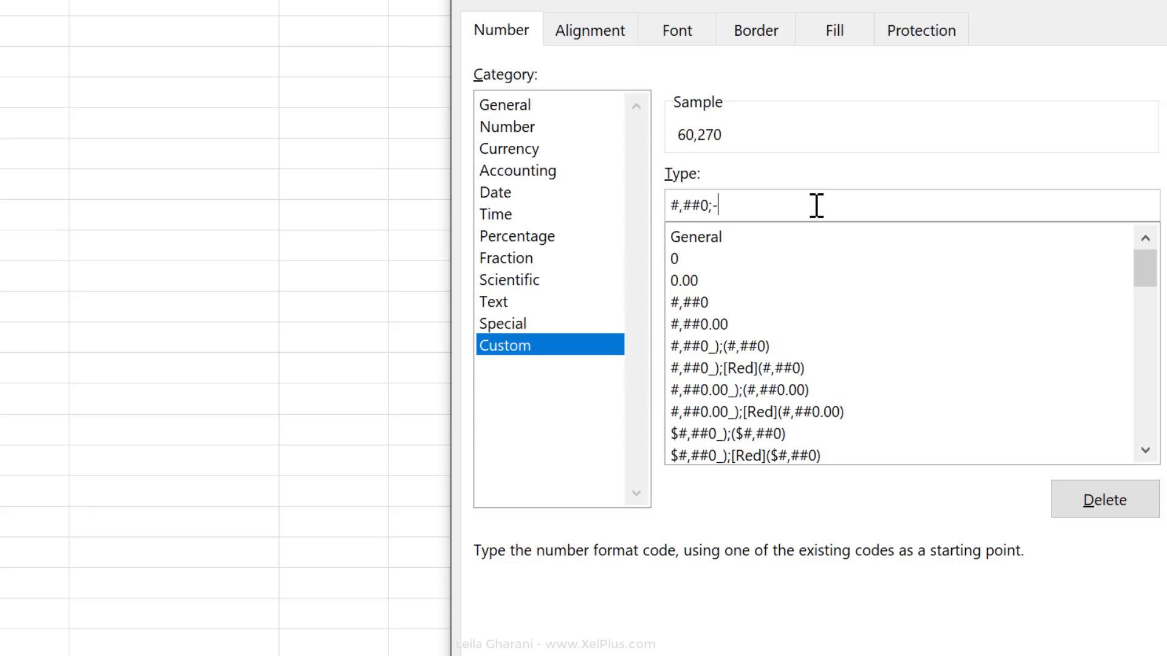
key(ctrl+v)
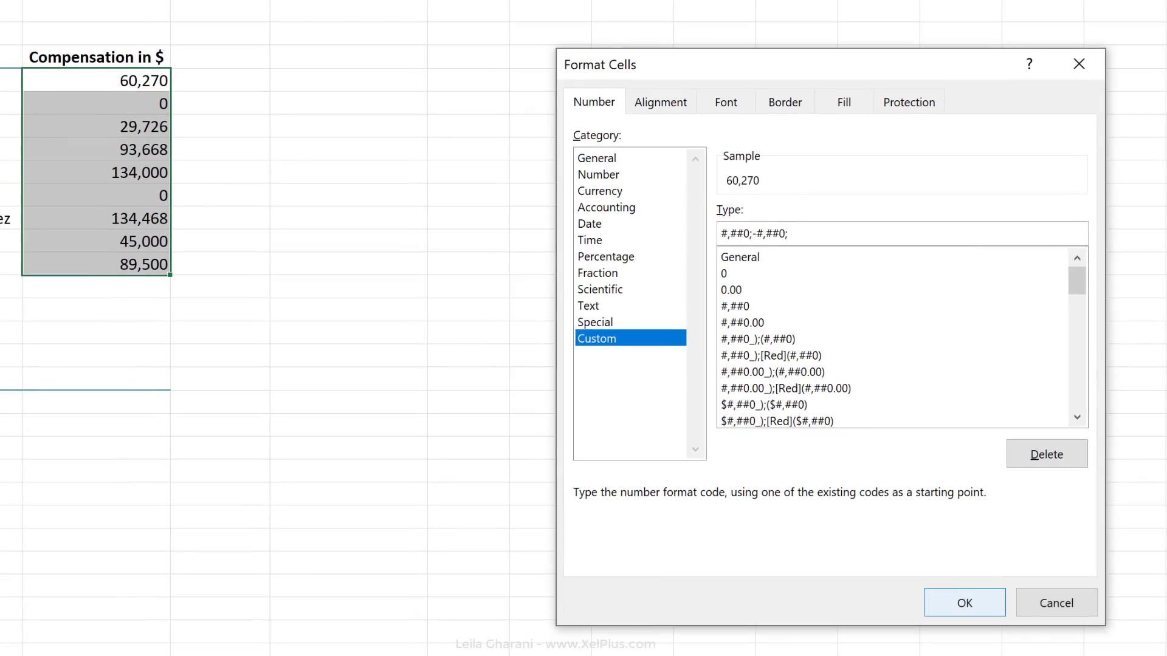
key(Return)
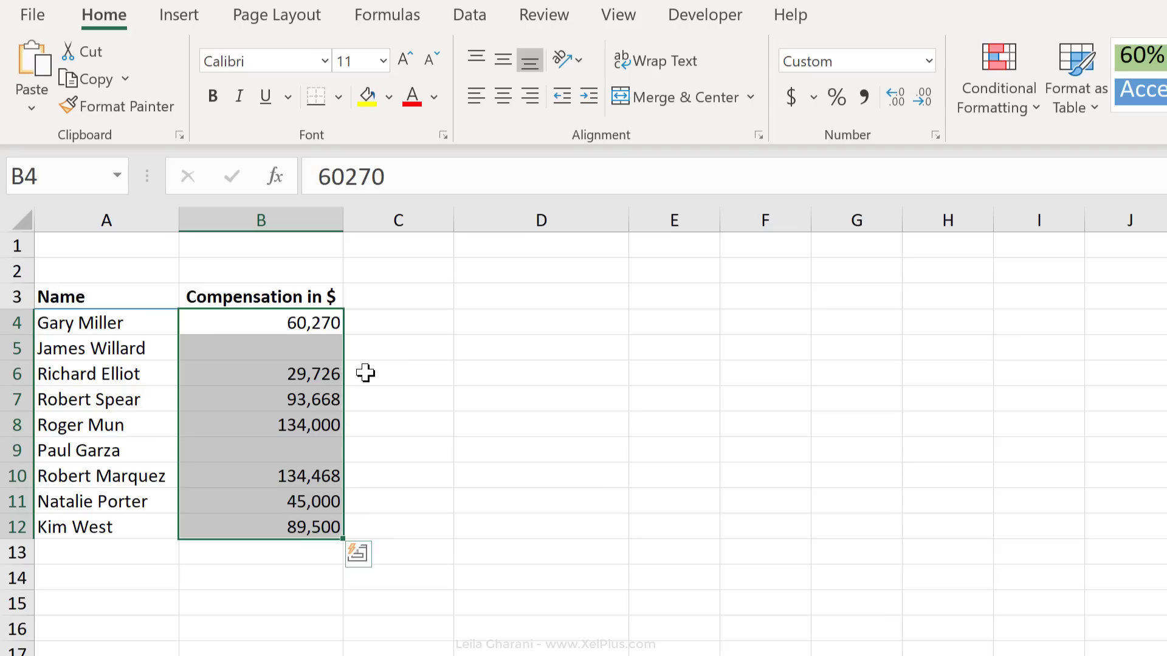
click(365, 372)
click(306, 346)
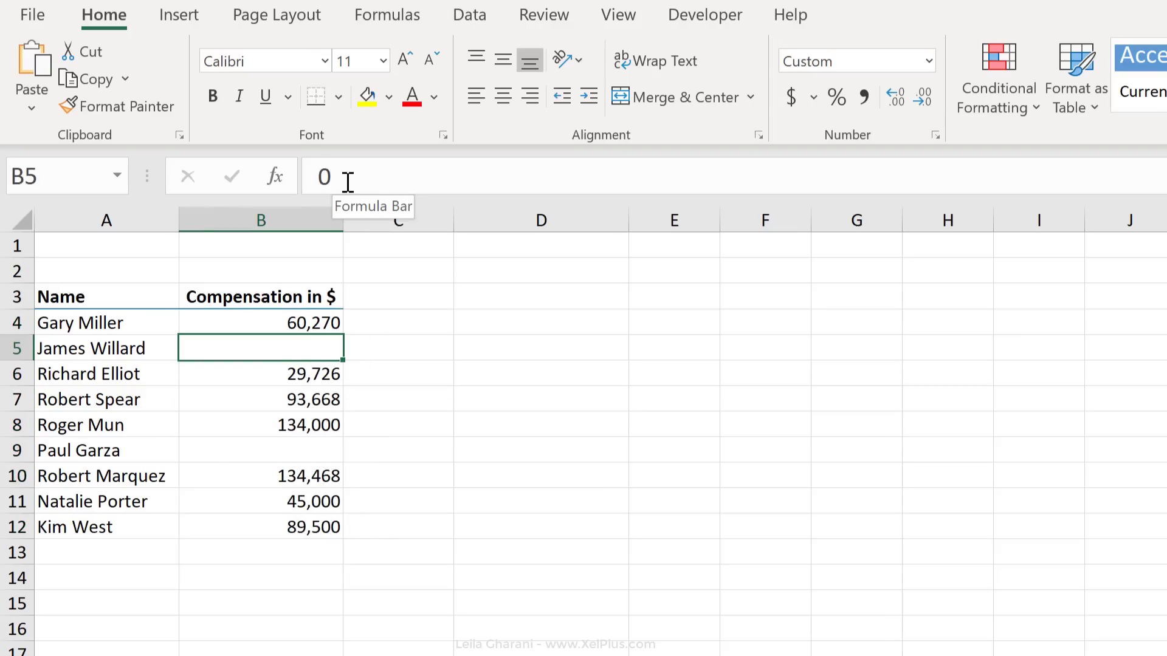
click(283, 324)
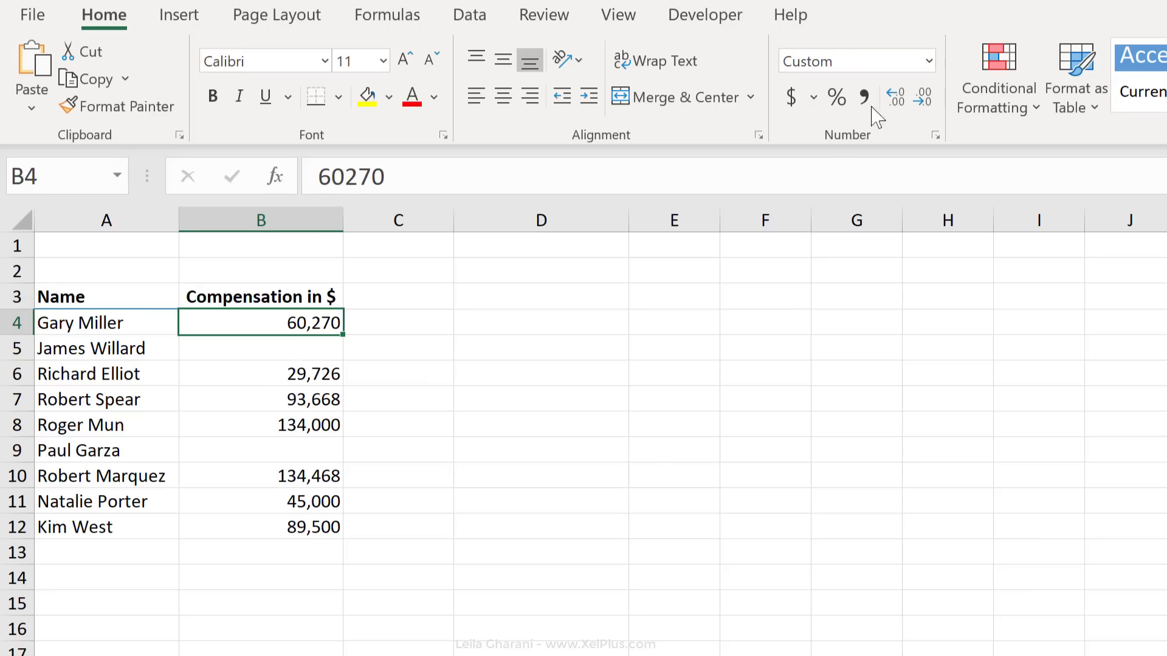
click(898, 101)
click(897, 97)
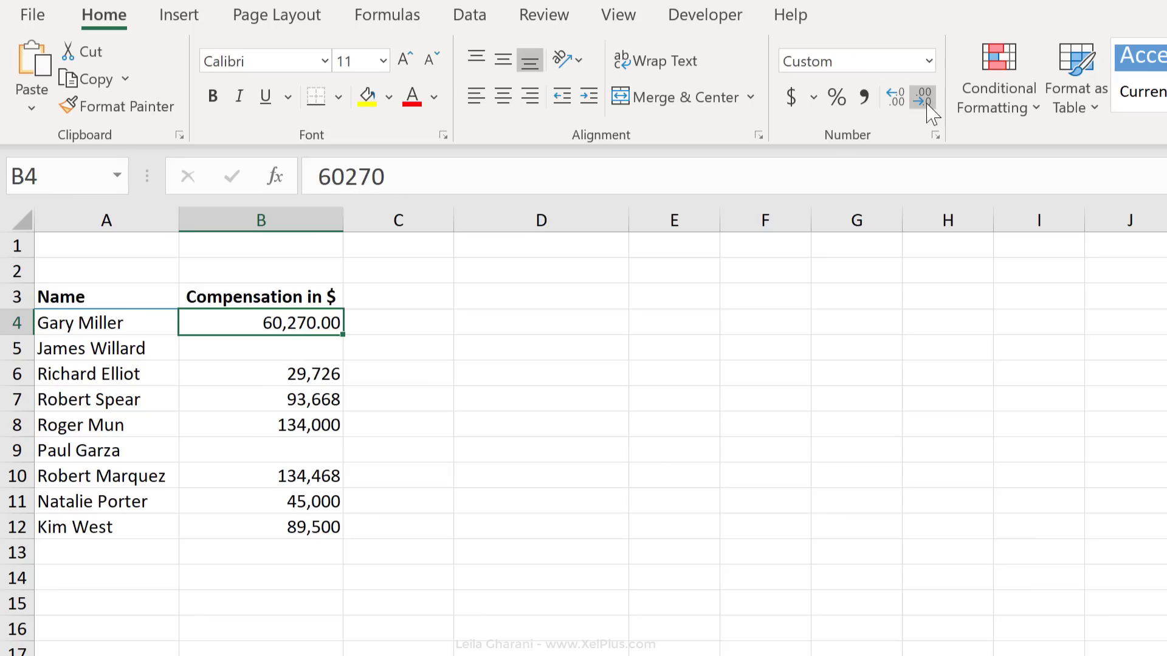
click(927, 103)
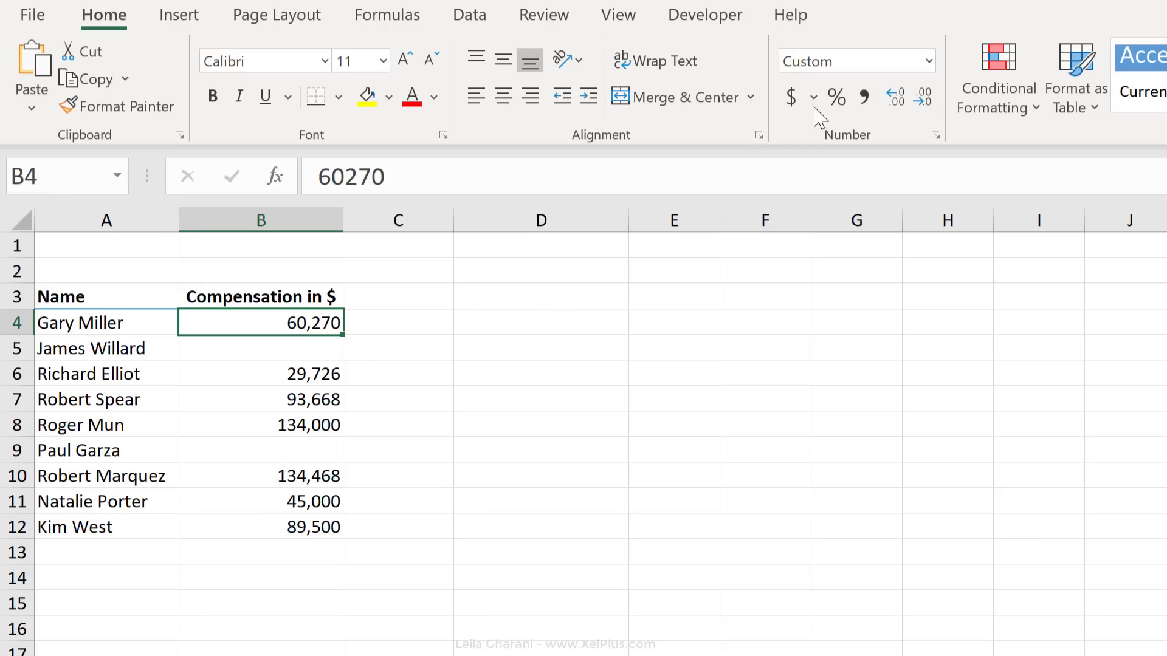
click(837, 98)
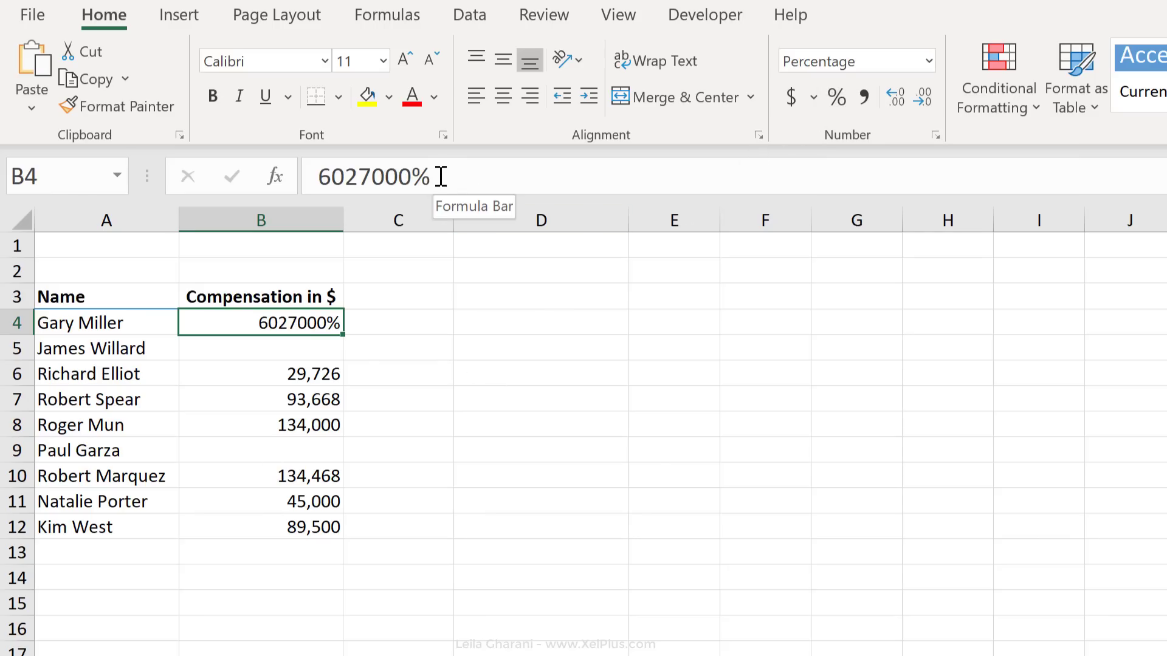
key(ctrl+z)
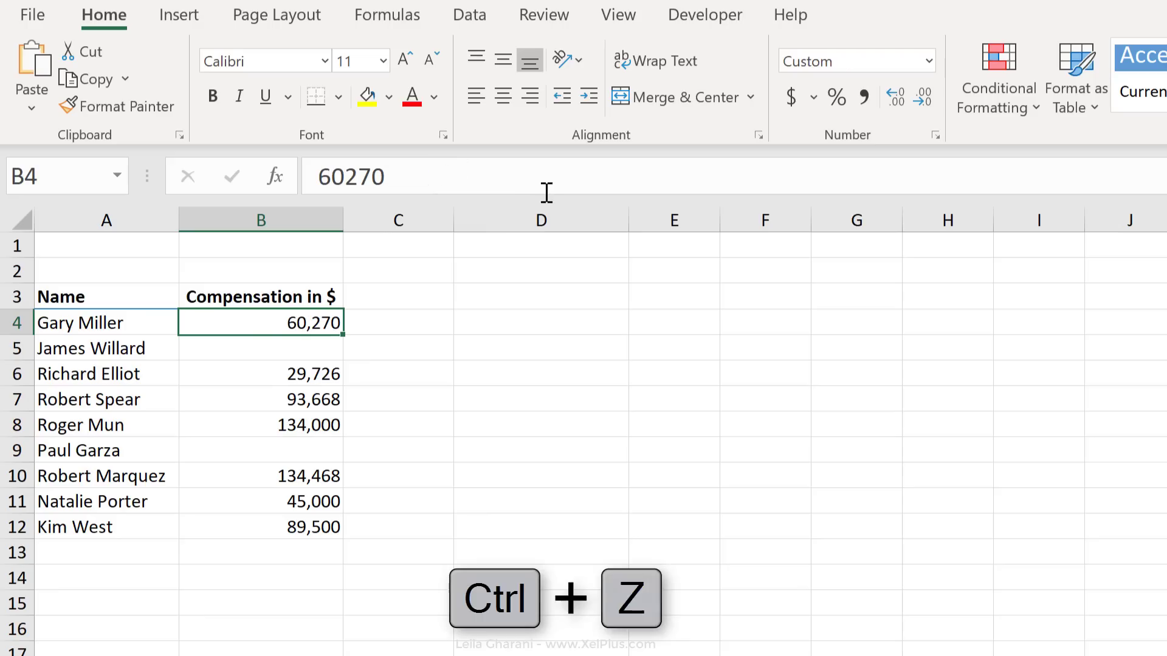
click(792, 96)
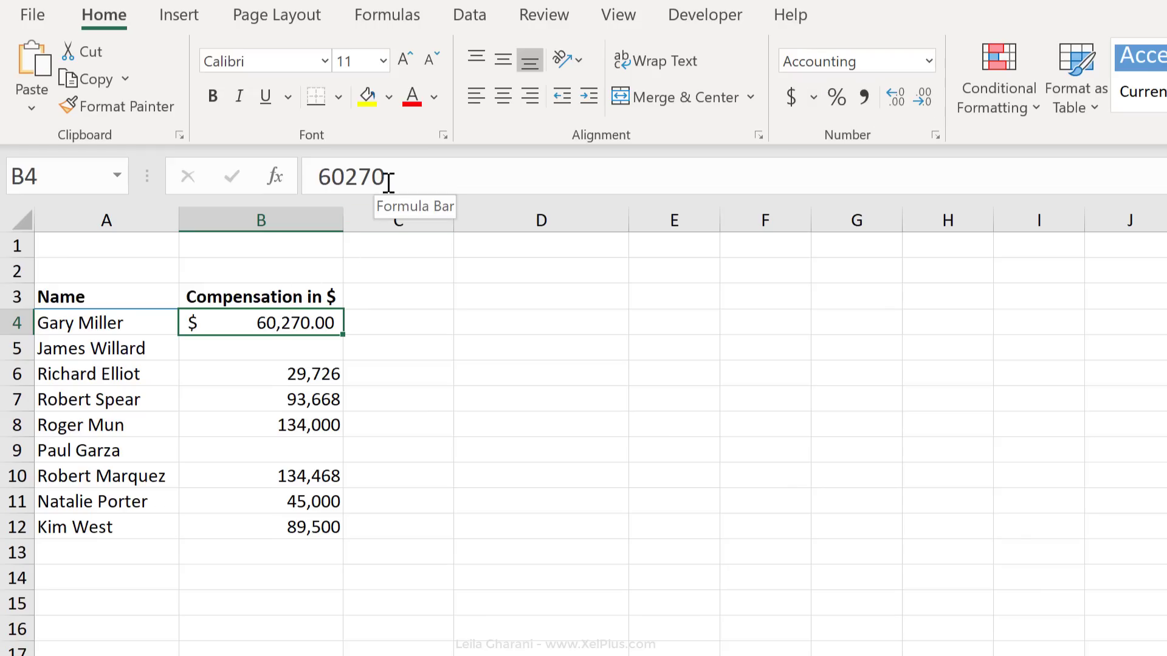
- Undo B4's accounting format and review each section of the #,##0;-#,##0;"zero values"; code
key(ctrl+z)
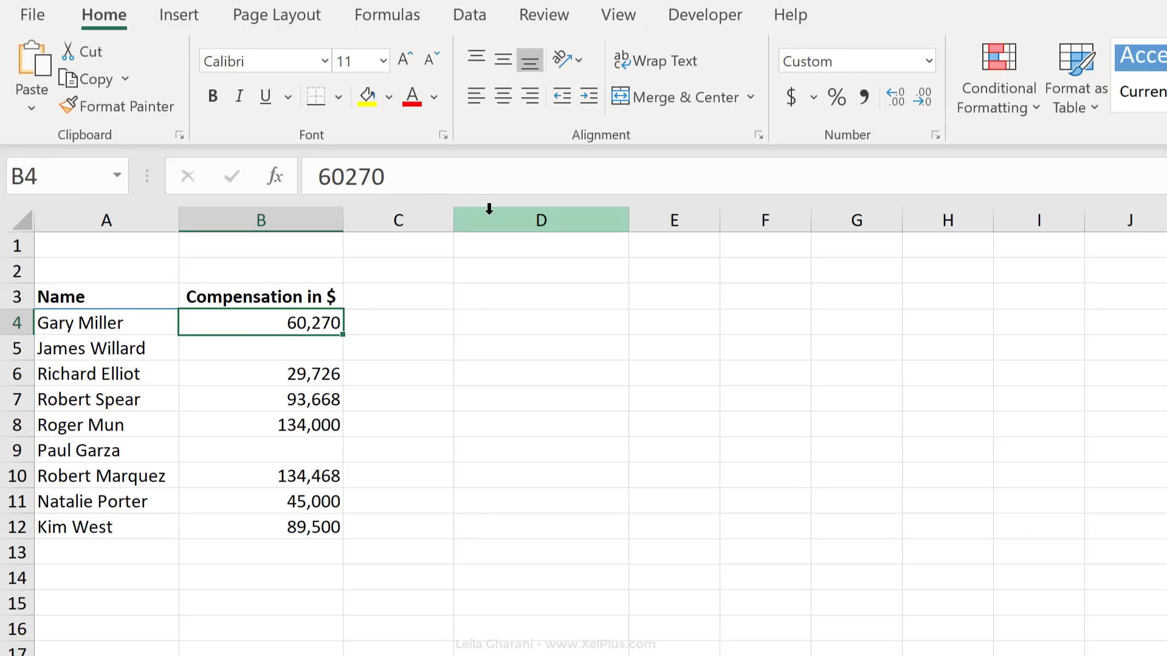
key(Down)
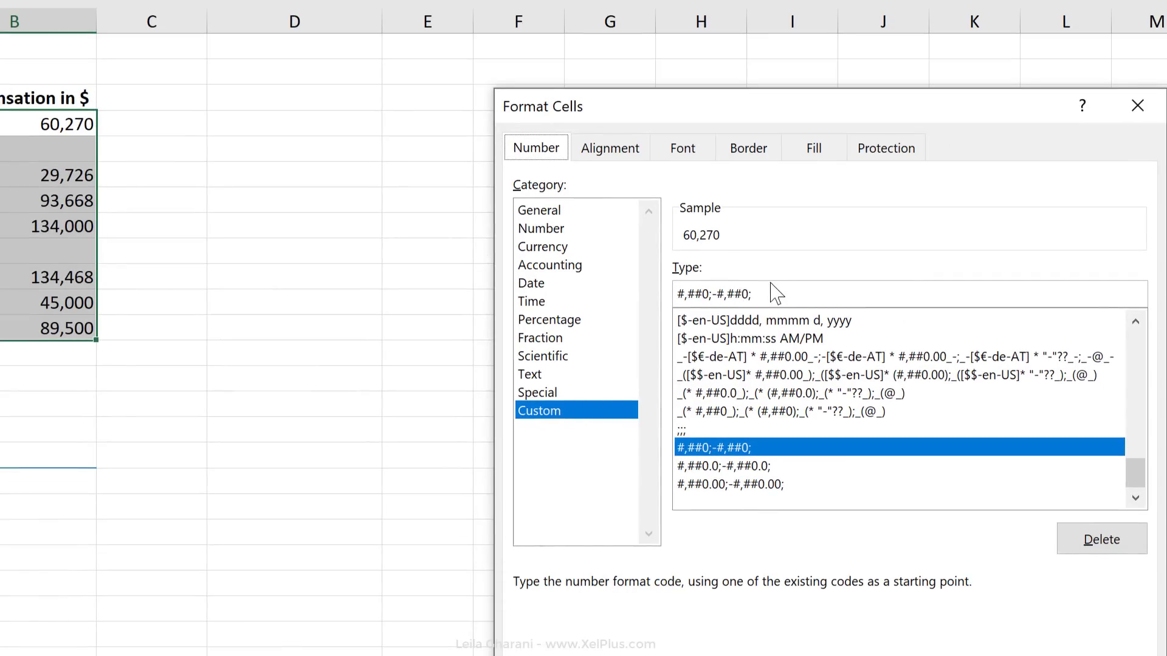
click(774, 293)
drag(712, 299, 688, 302)
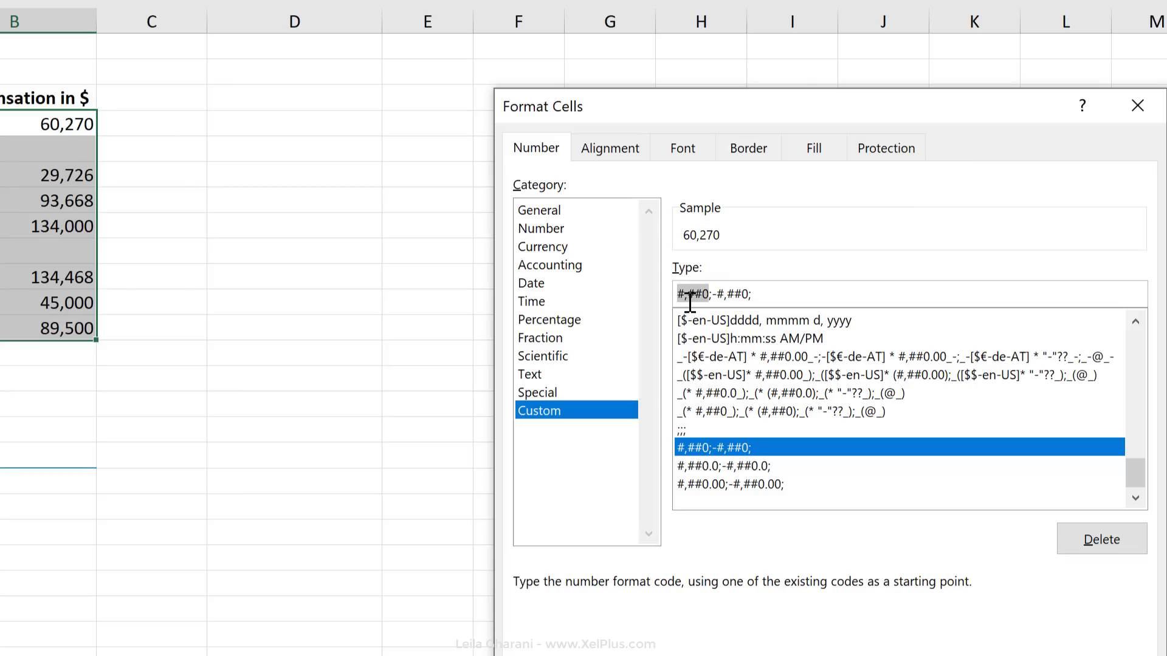
click(716, 293)
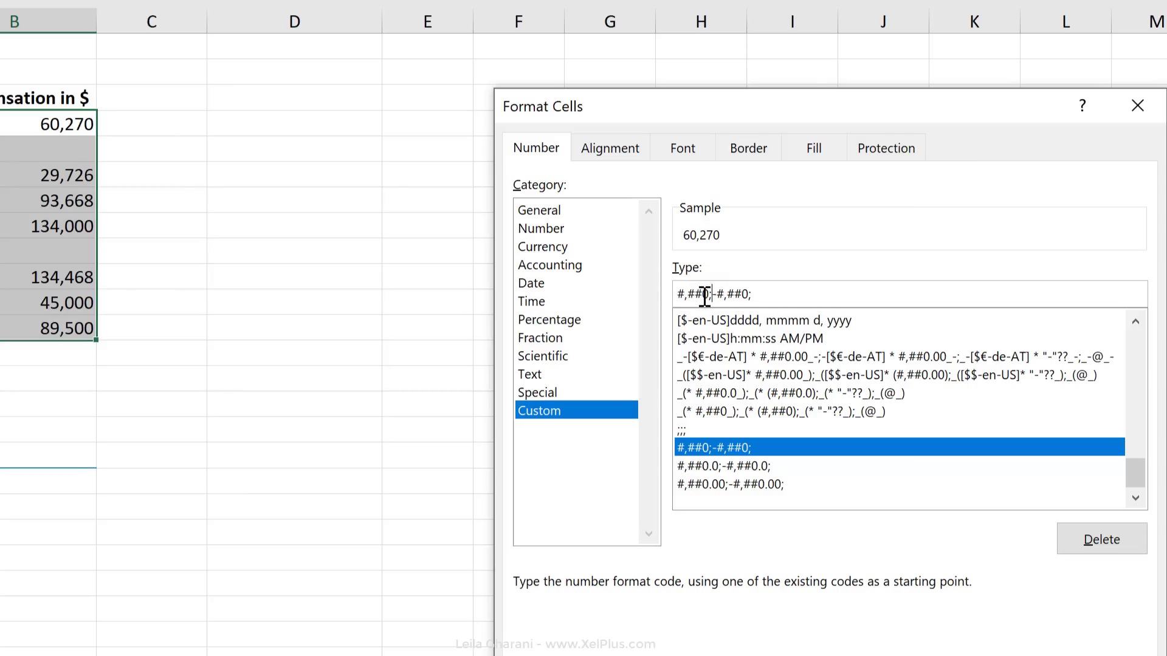
drag(709, 296, 661, 290)
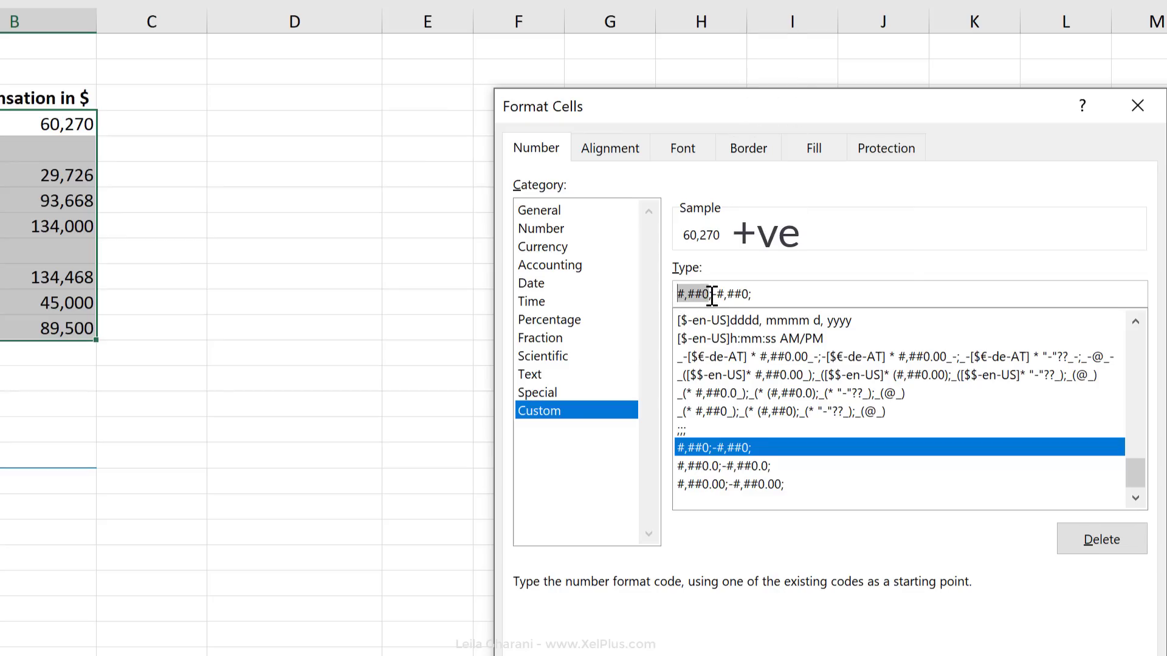
drag(711, 293, 740, 297)
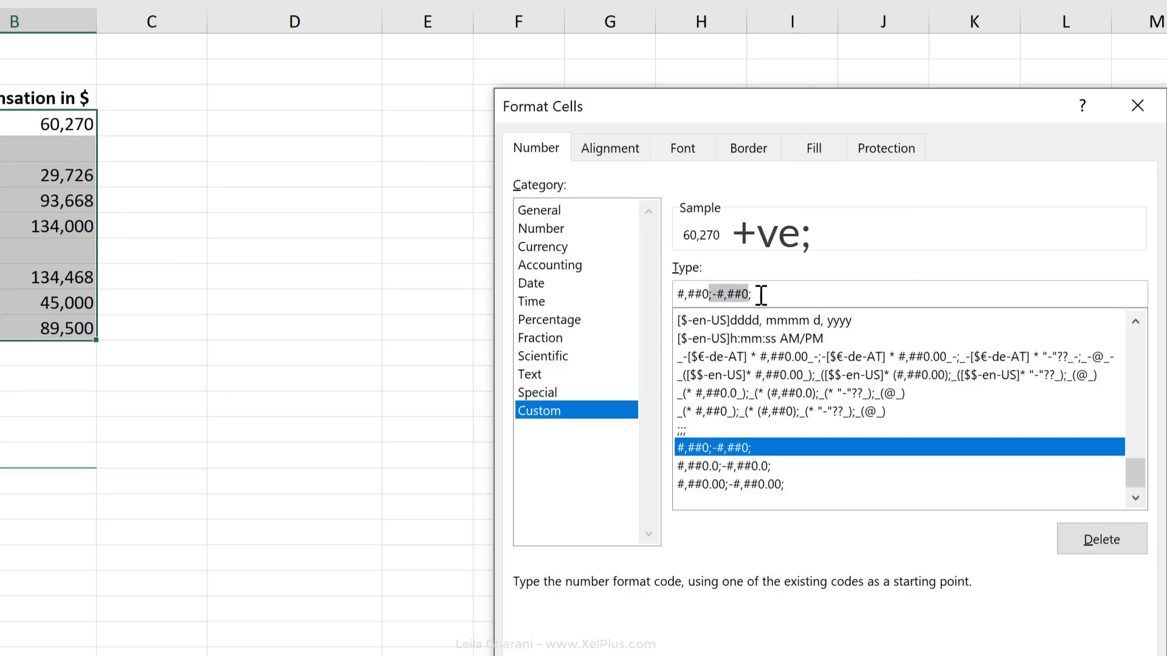
click(762, 295)
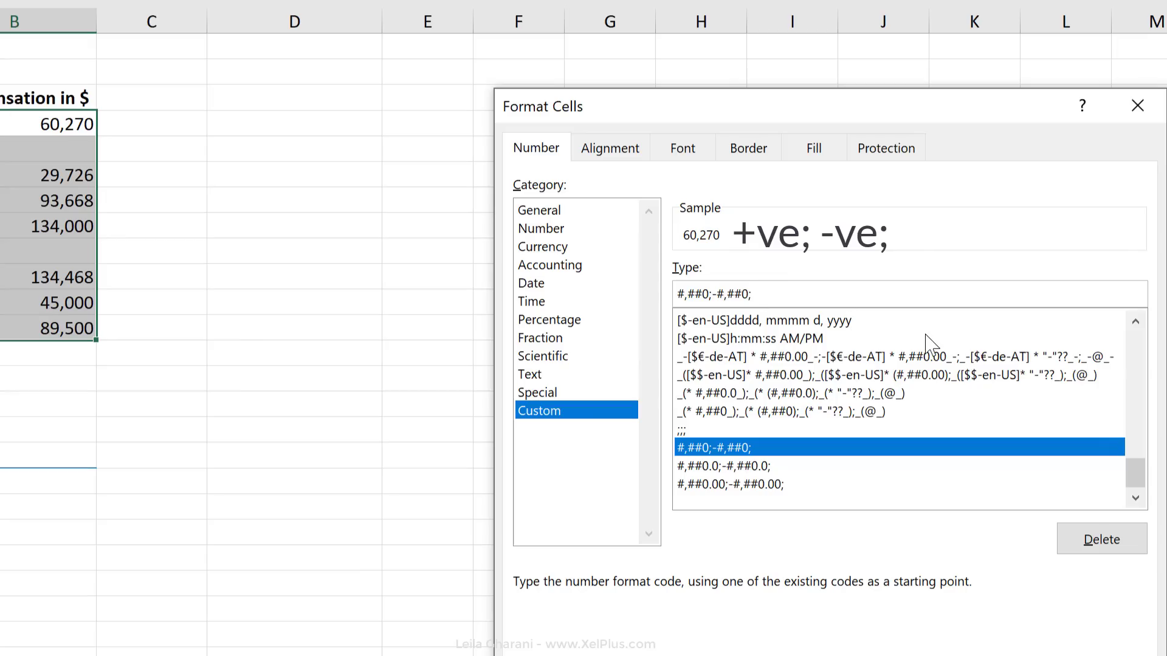
text("z)
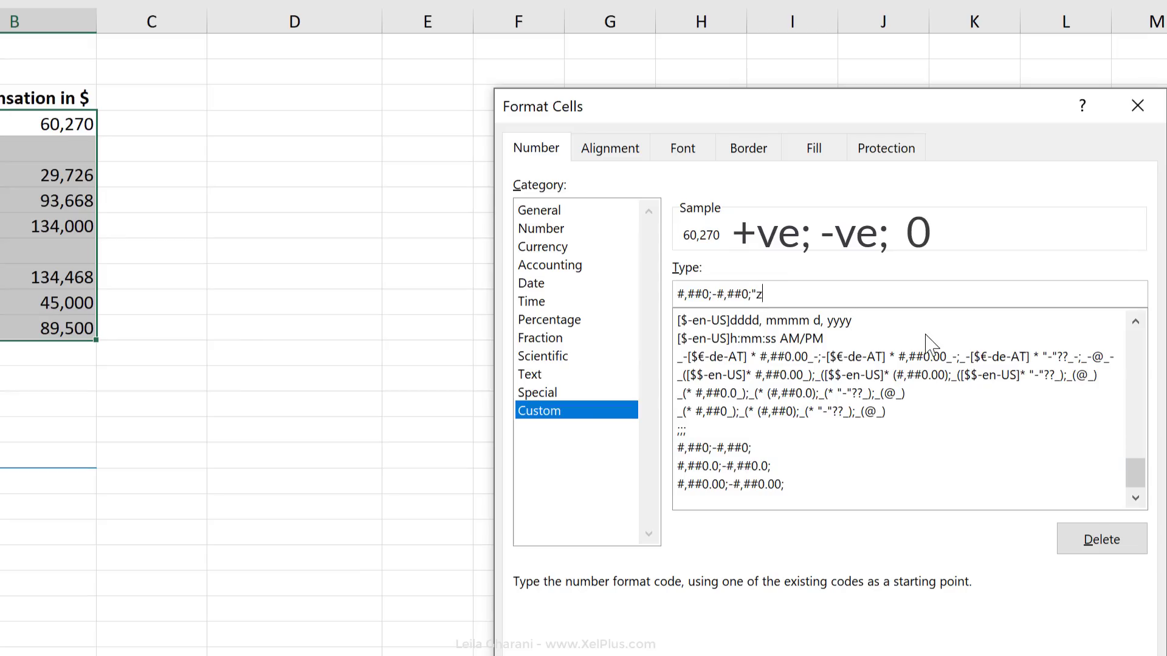
text(ero values";)
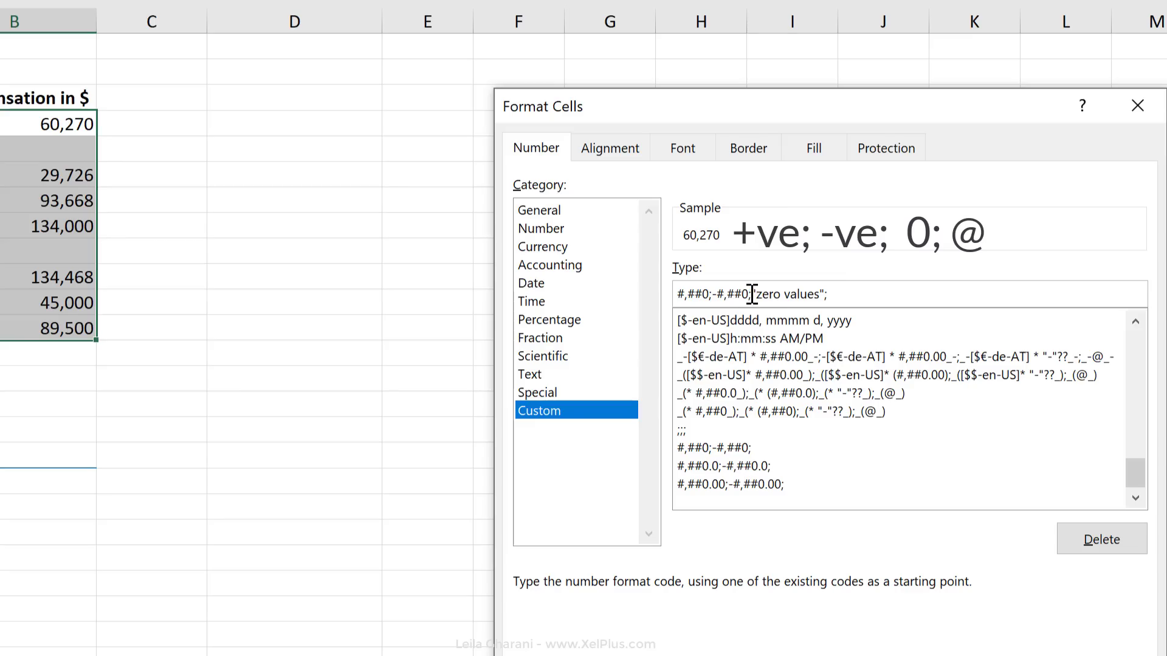
drag(752, 293, 828, 293)
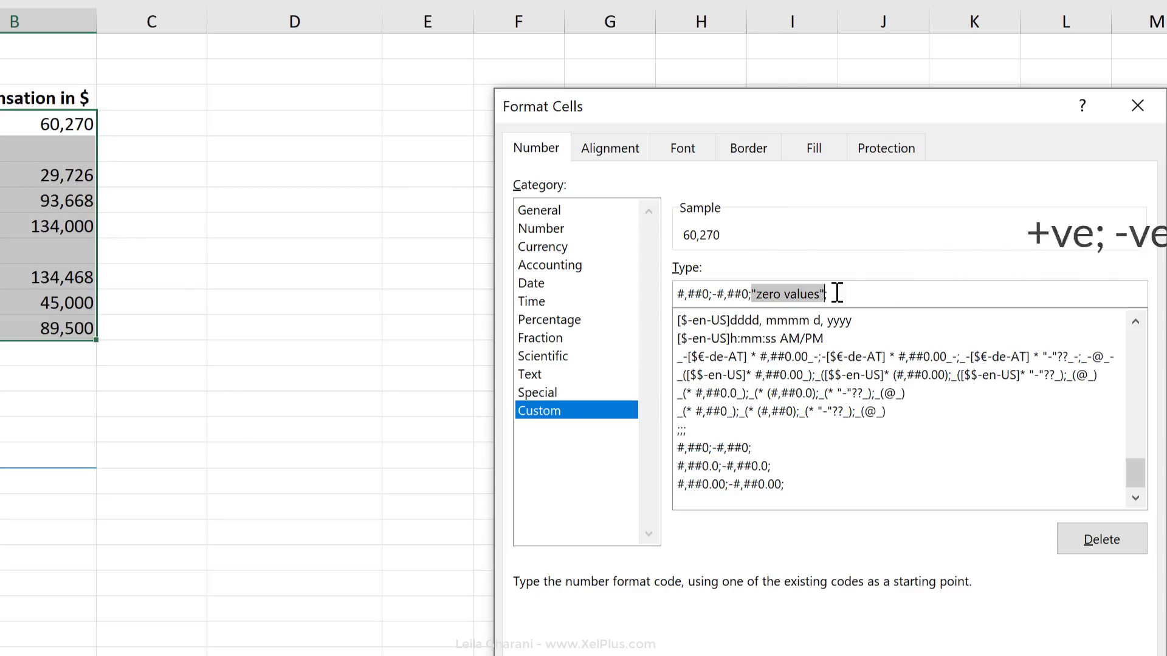
click(826, 293)
text(;)
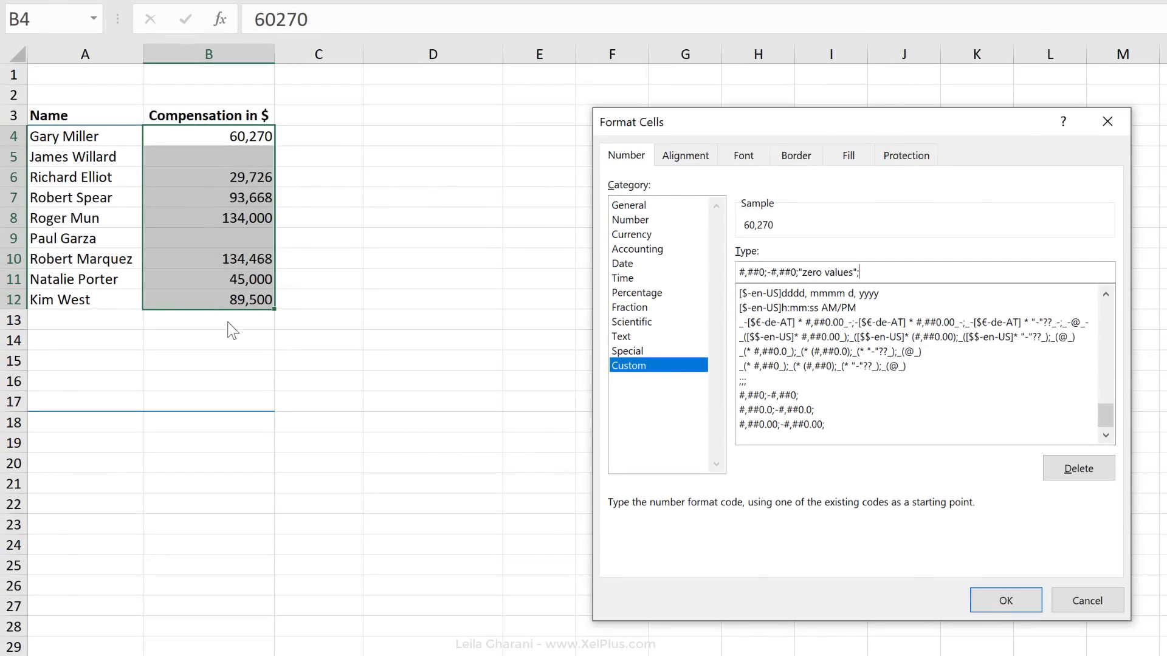
click(1005, 600)
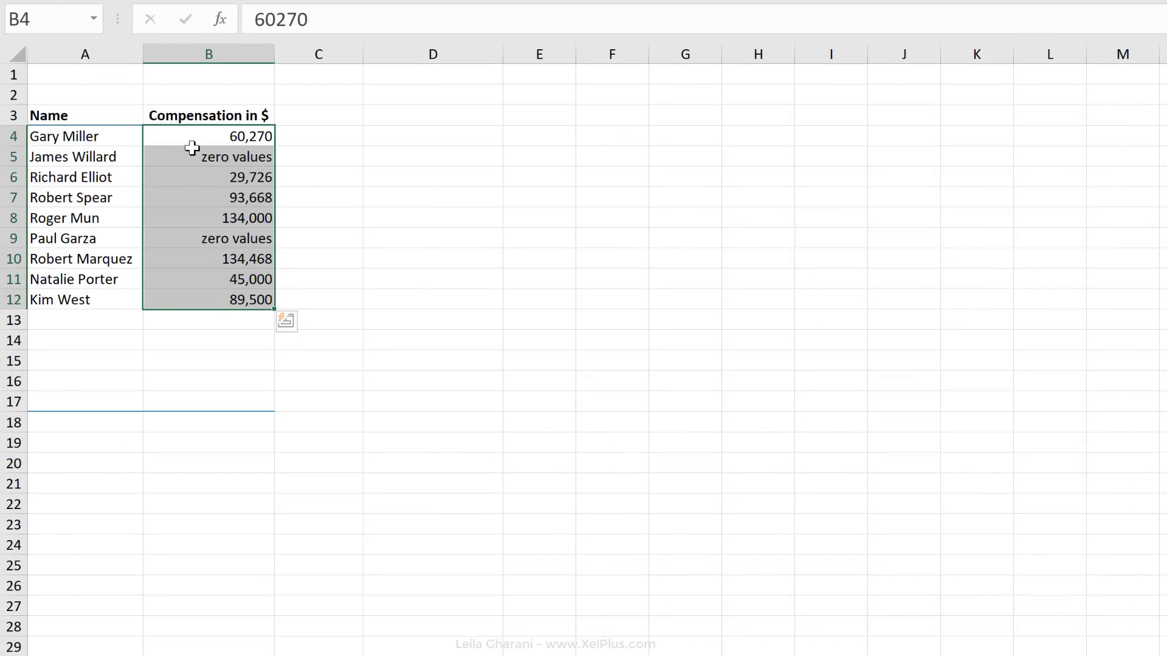
click(199, 155)
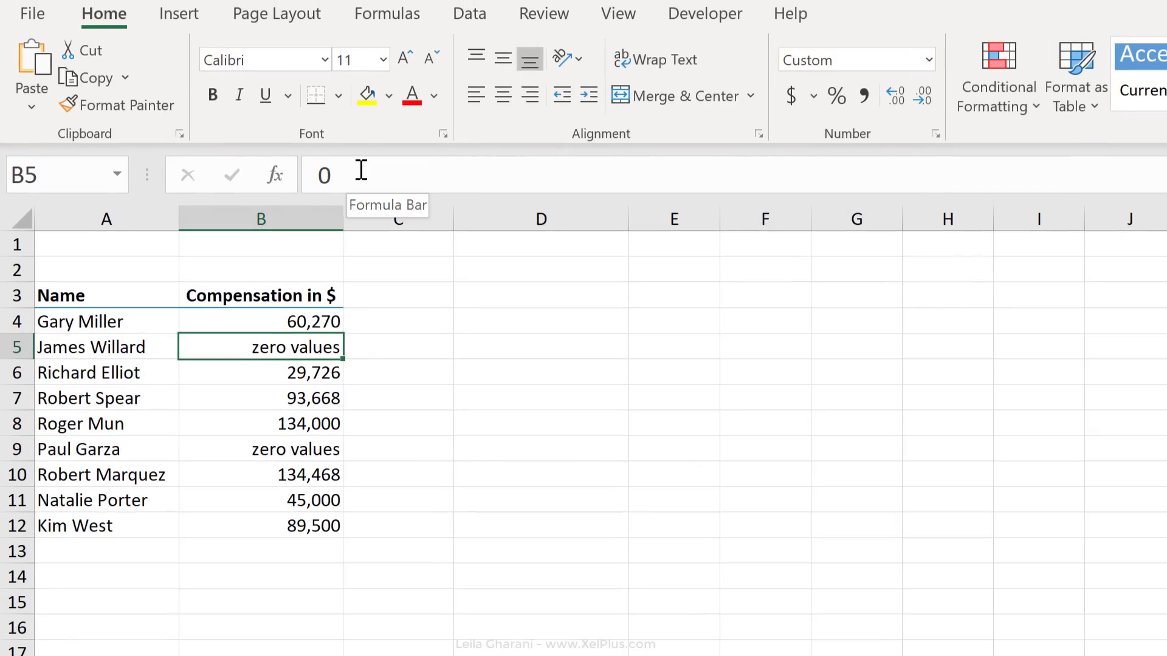
click(414, 351)
text(=)
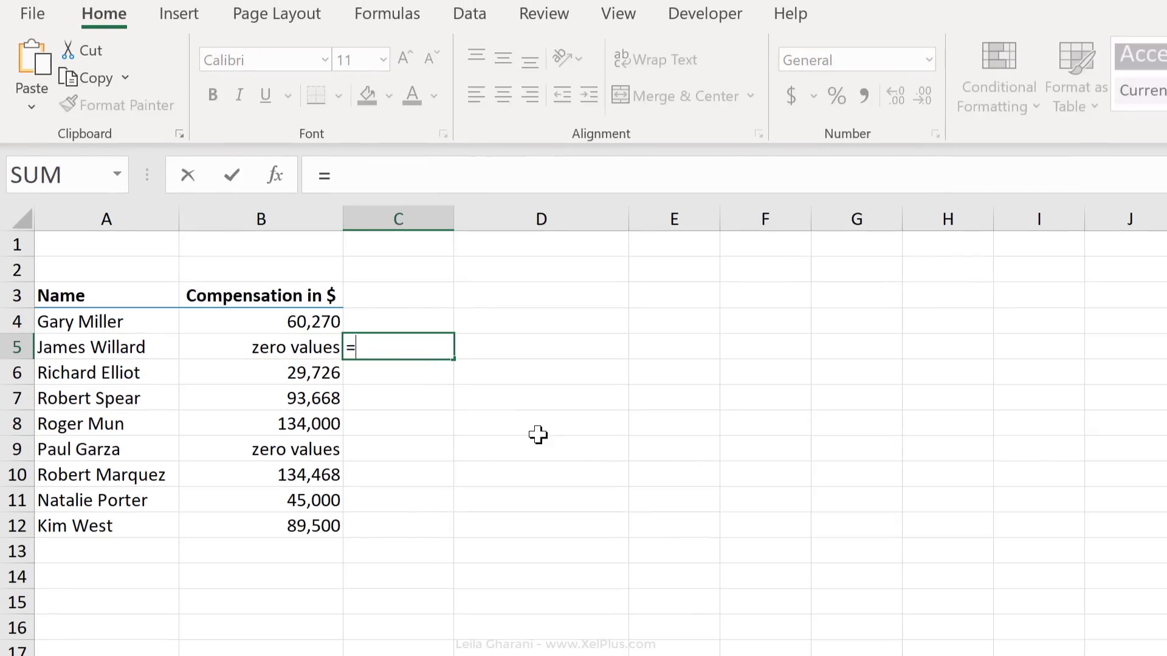
click(316, 342)
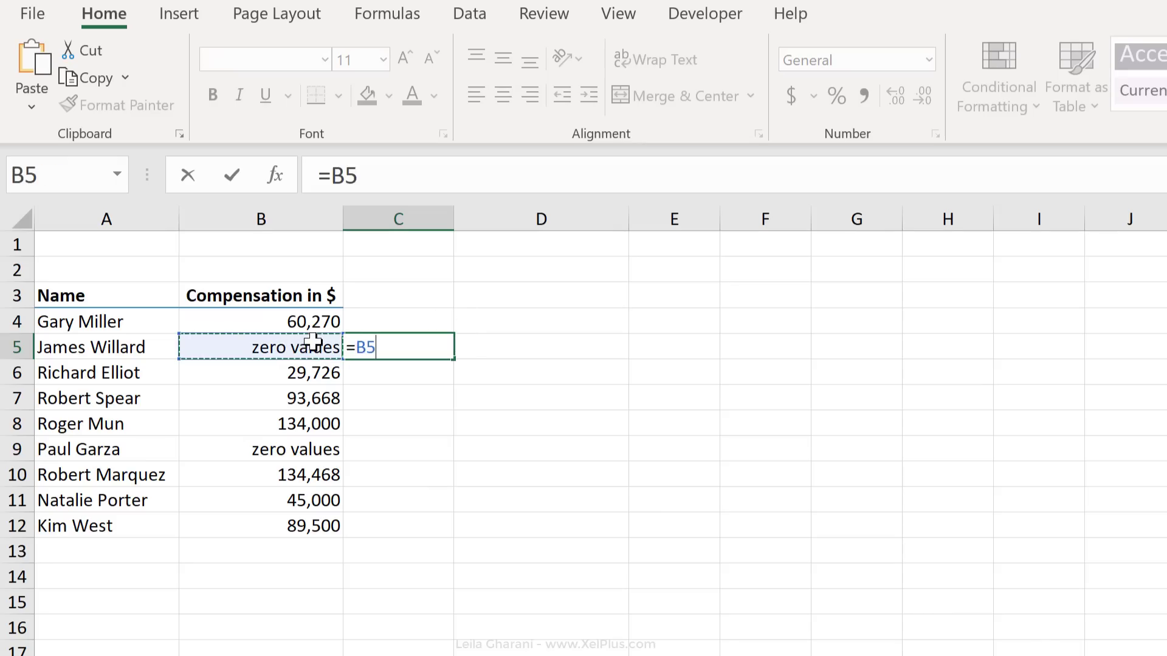
text(+5)
key(Return)
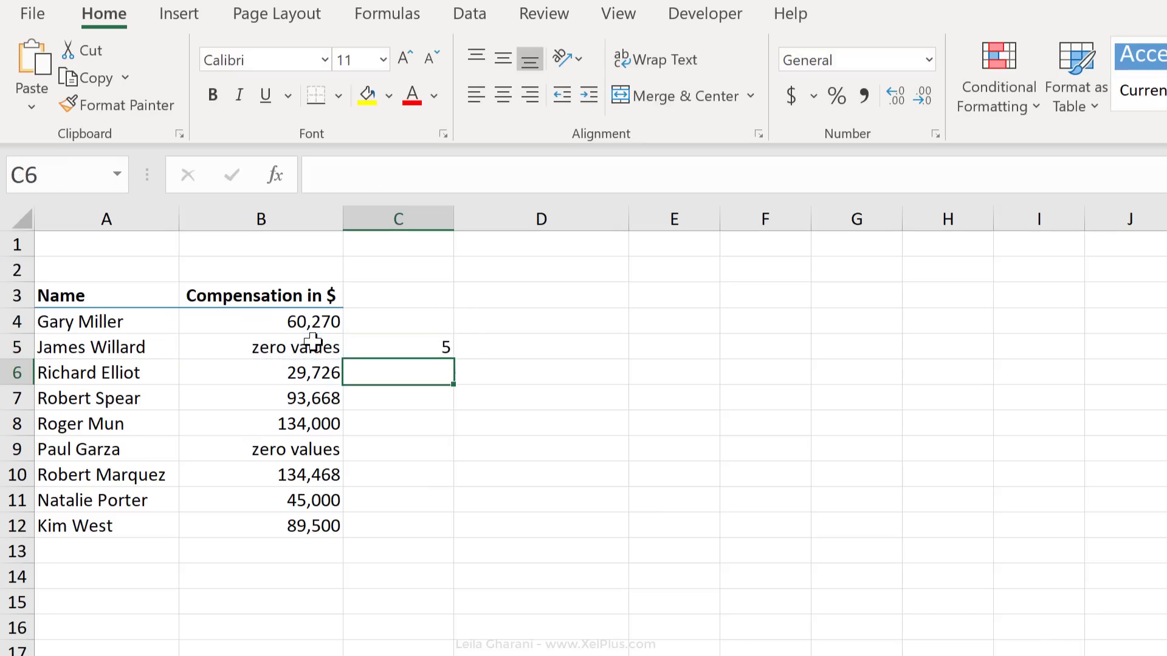
key(Up)
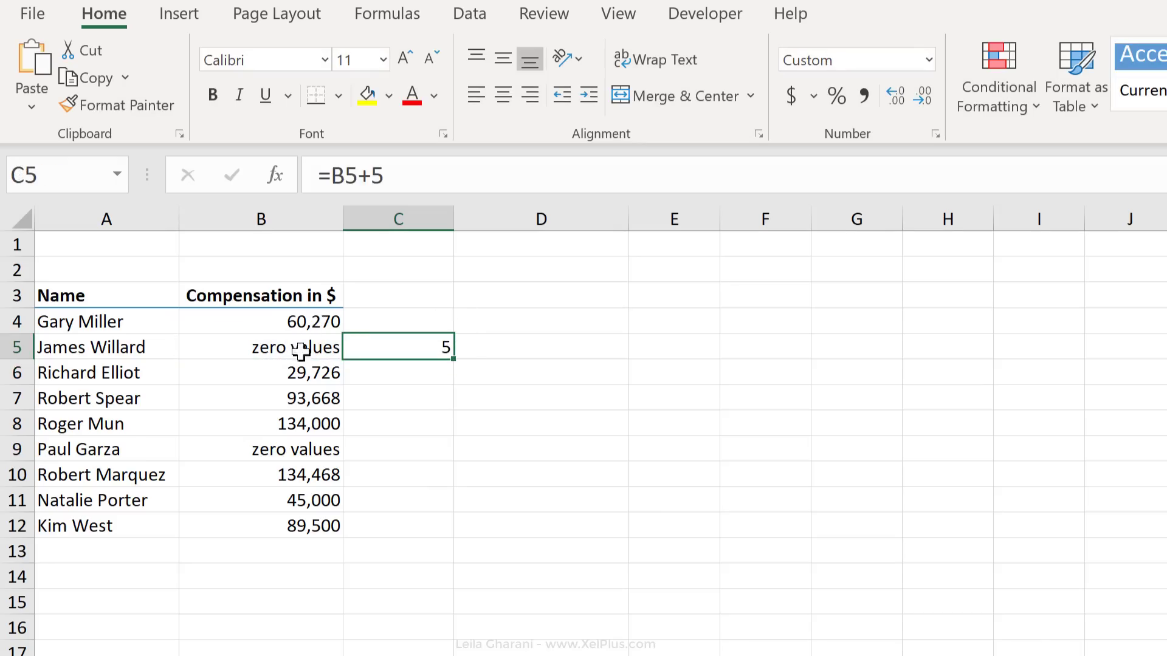
click(299, 356)
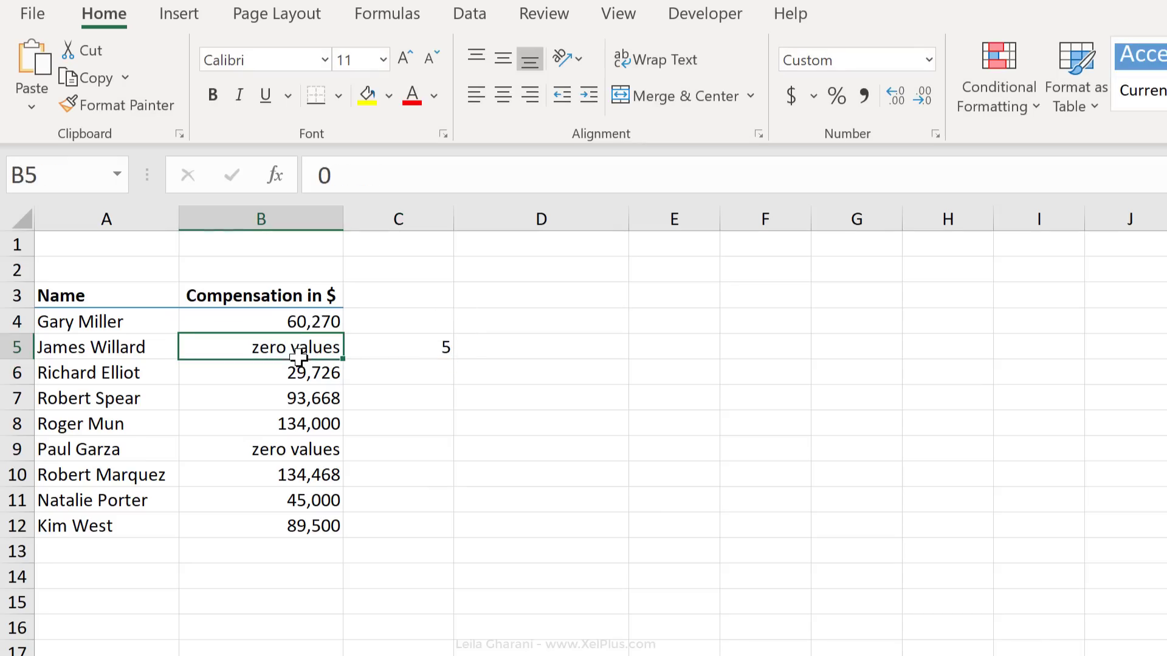
double_click(416, 355)
click(416, 380)
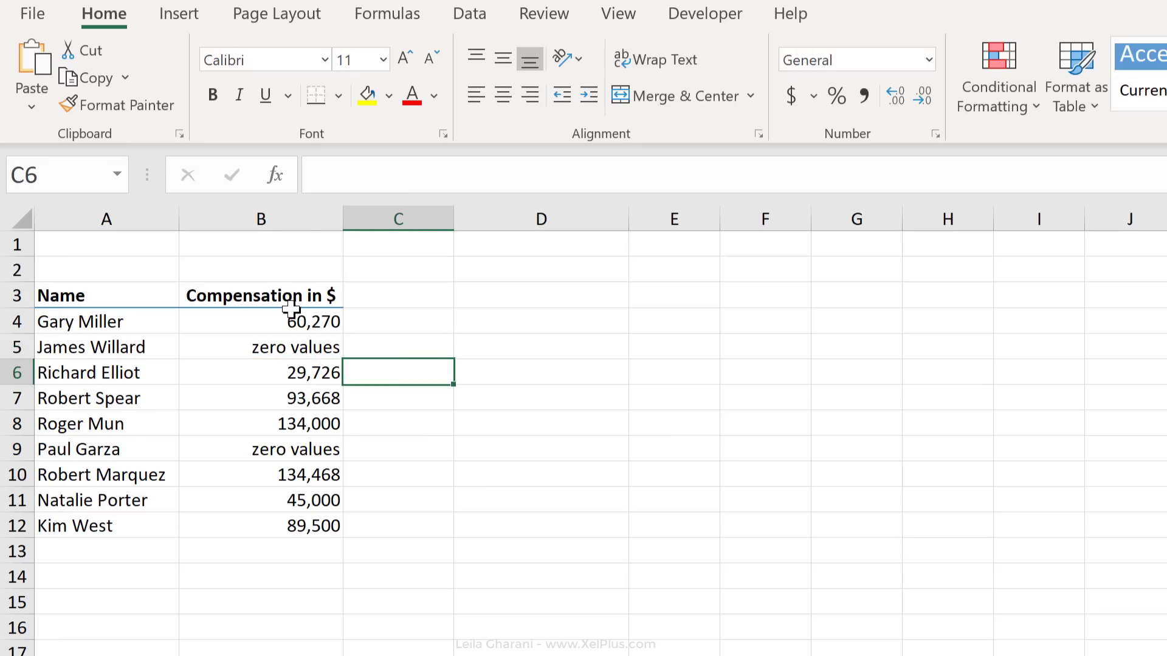
drag(286, 315, 269, 515)
- Examine the existing #,##0;-#,##0;"zero values"; custom code section by section
key(ctrl+1)
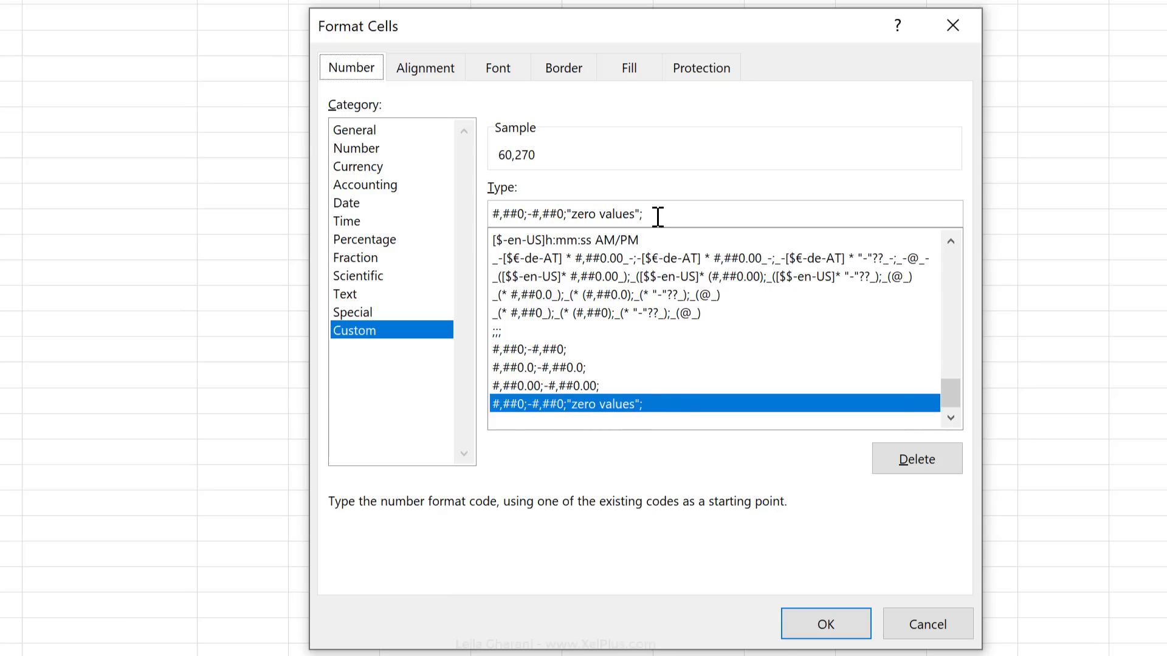
drag(951, 394, 951, 260)
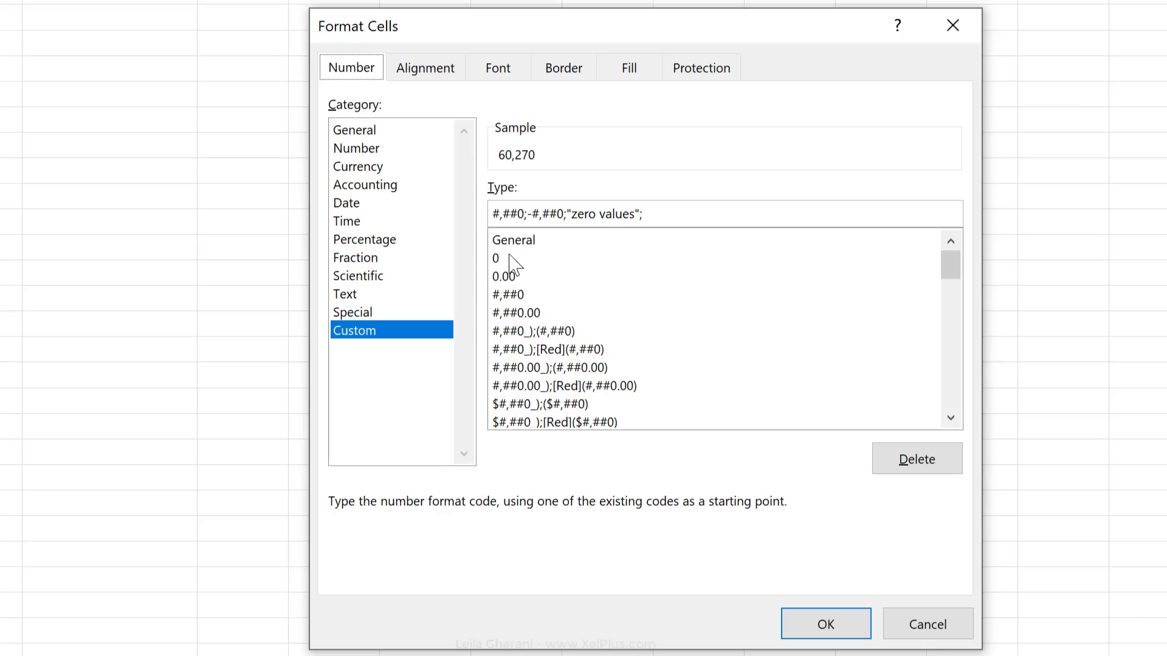
click(492, 215)
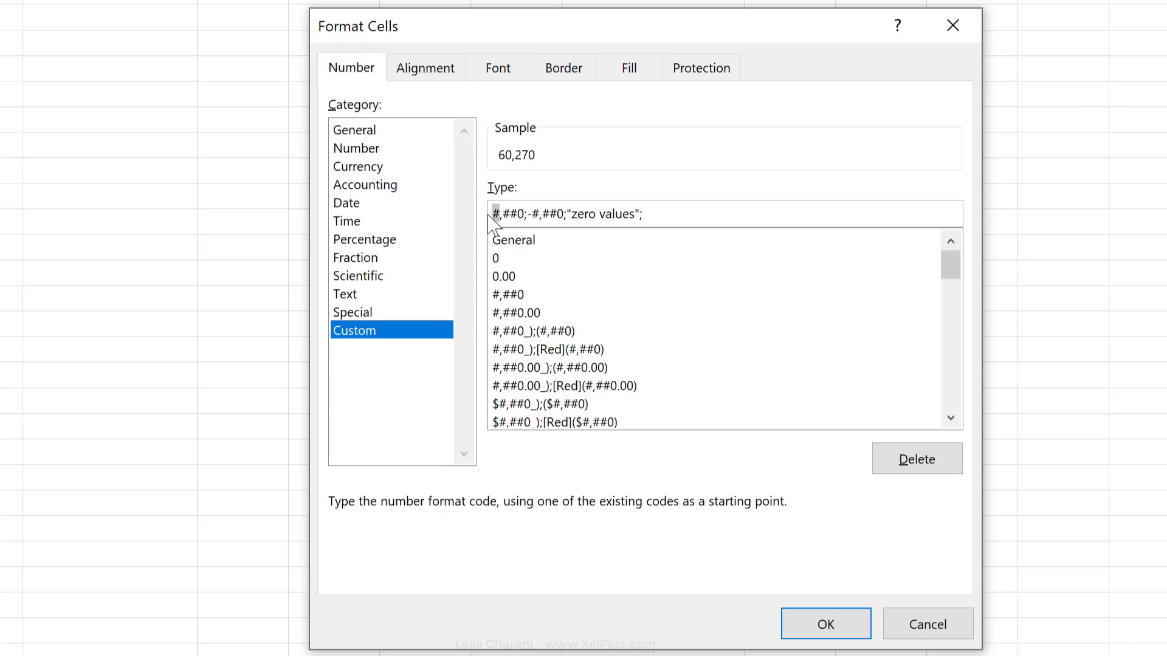
click(527, 214)
- Replace the format code with ;;; to hide compensation values, then check the hidden cells
drag(683, 215, 476, 196)
text(;;;)
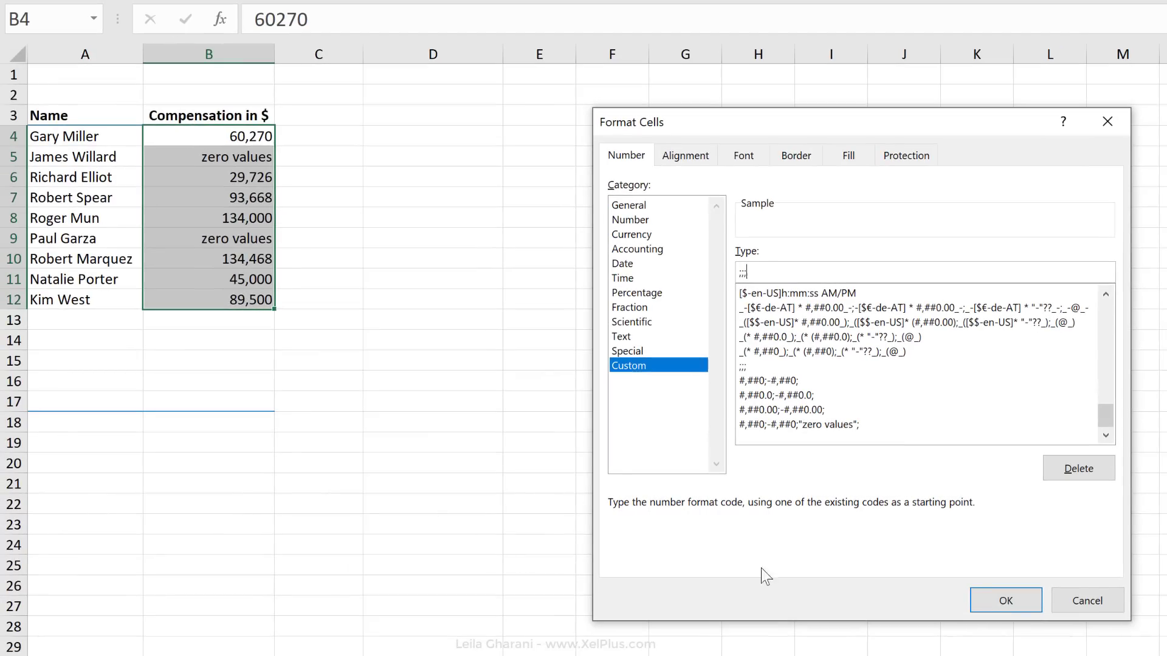
click(1006, 600)
click(447, 280)
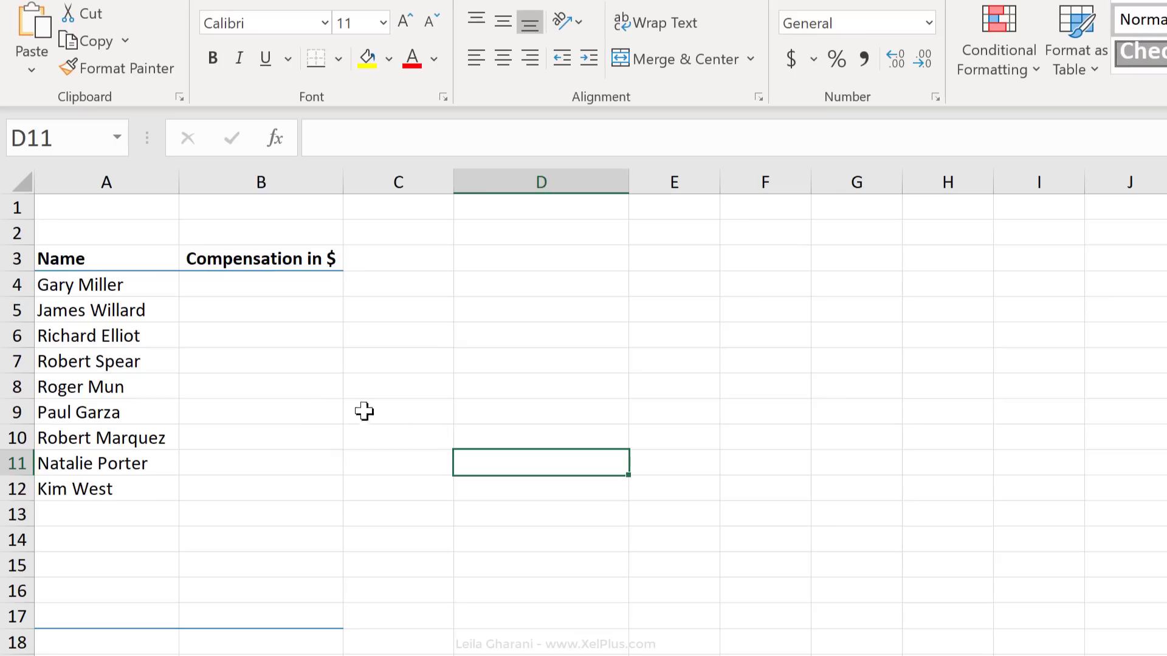
drag(304, 408, 305, 393)
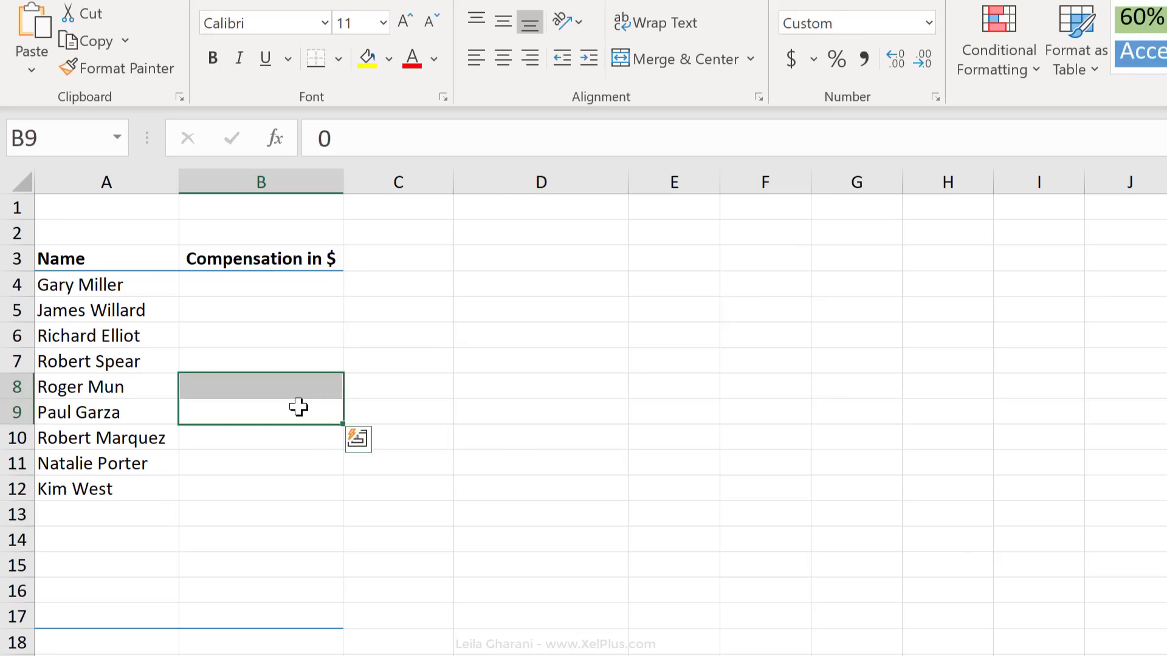
click(299, 407)
click(299, 362)
click(302, 317)
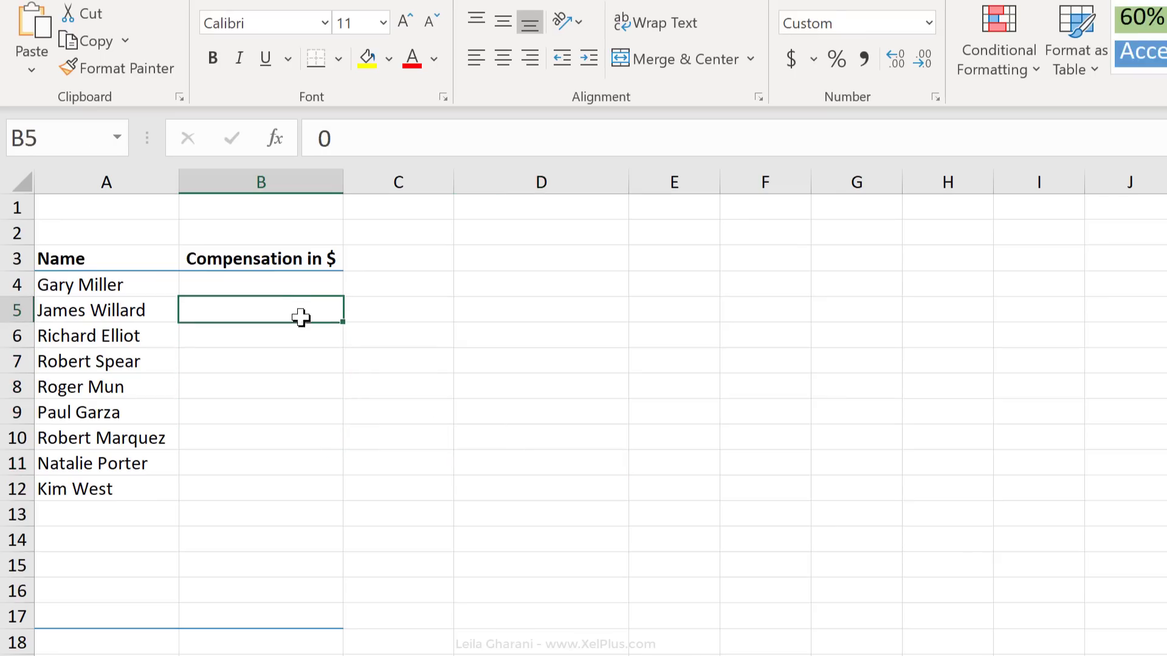
click(303, 285)
click(294, 339)
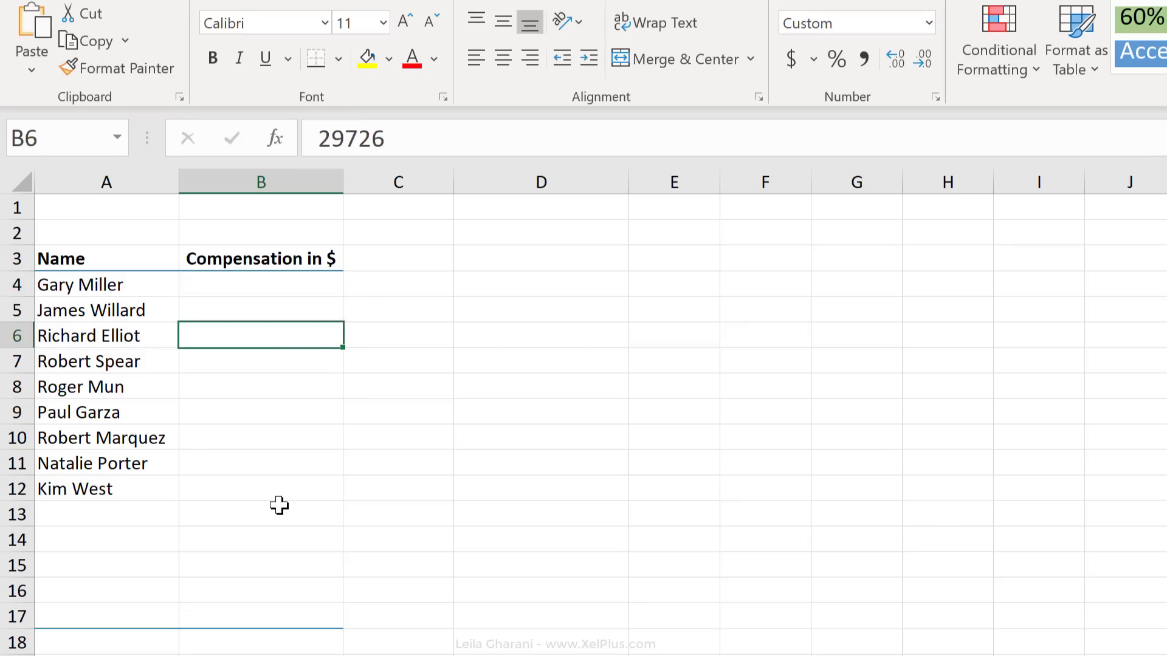
- Apply the General number format to compensation column B3:B13
drag(268, 260, 240, 514)
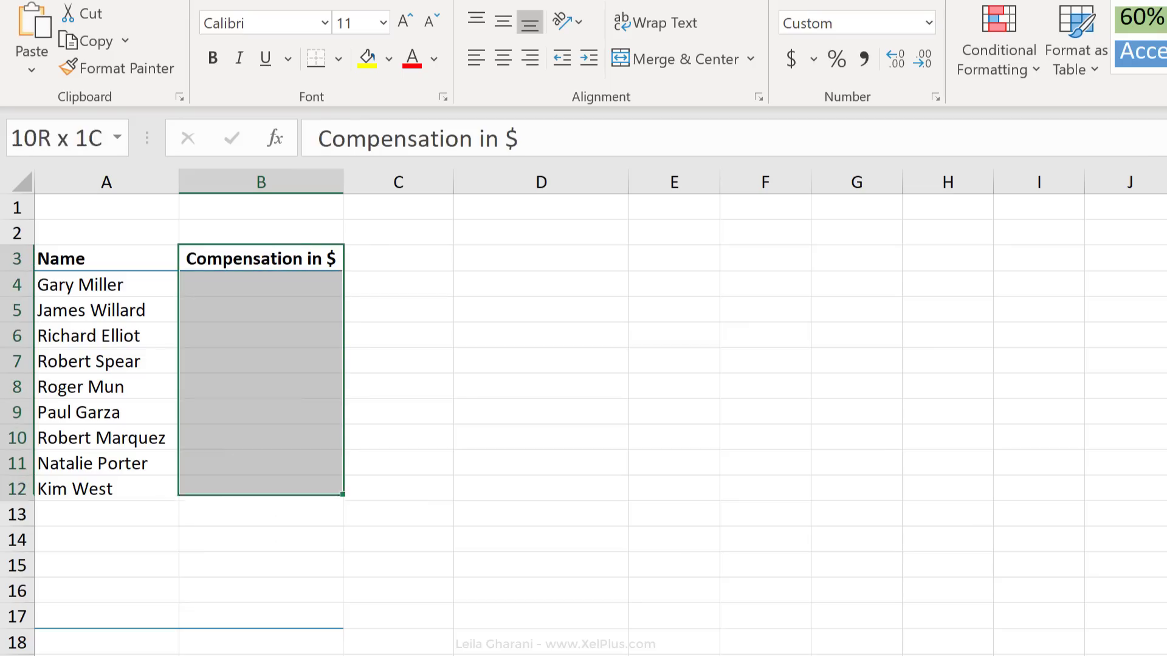
click(928, 25)
click(908, 55)
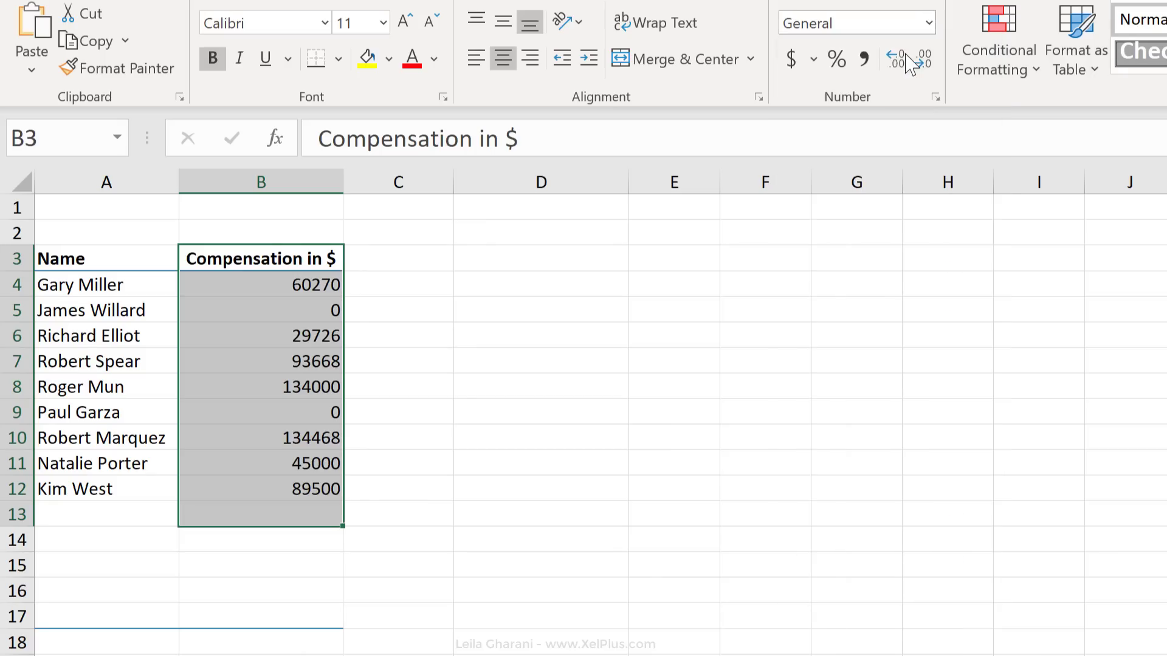
click(330, 291)
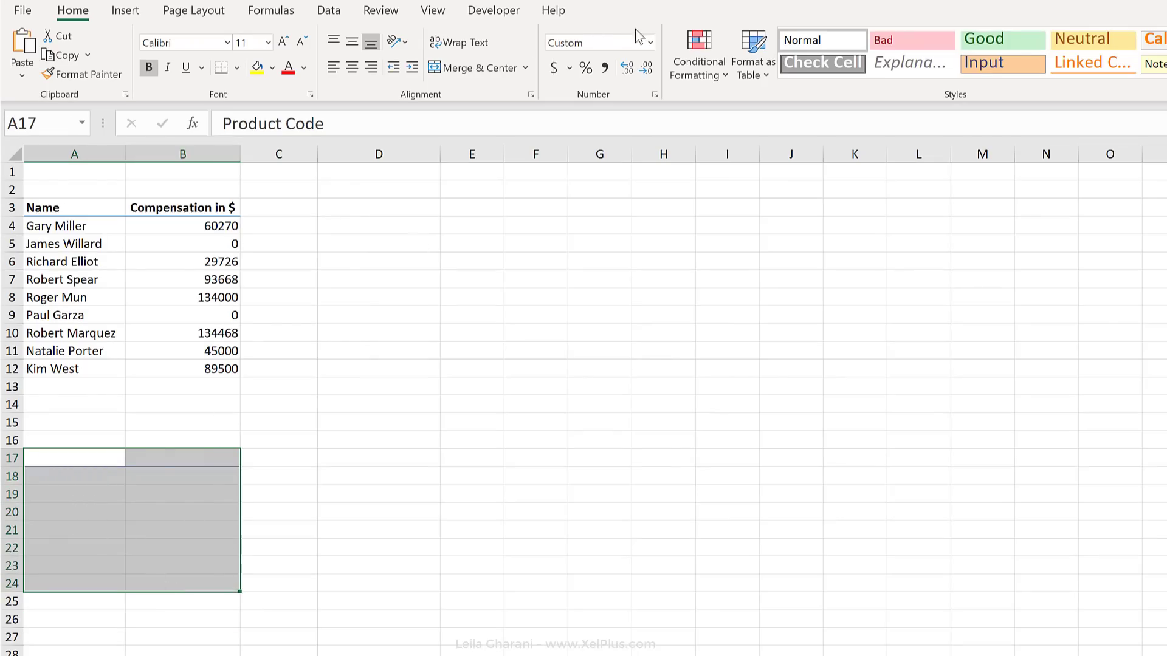
- Apply General format to A17:B24 to reveal the Product Code and Sales table
click(650, 43)
click(625, 72)
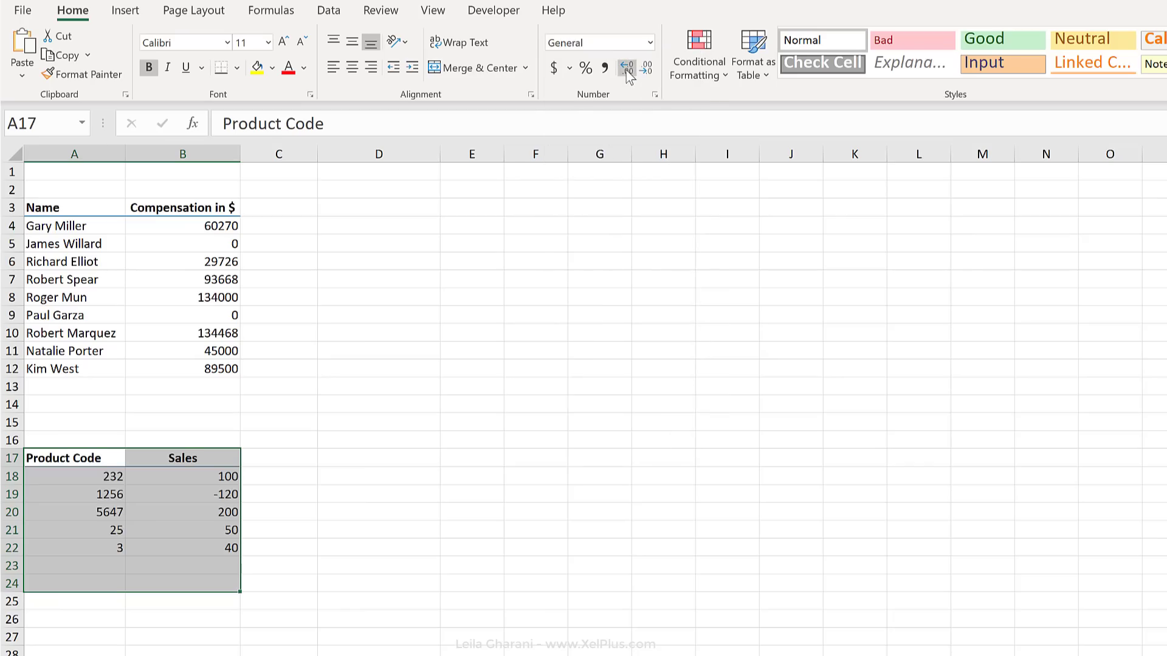
click(341, 565)
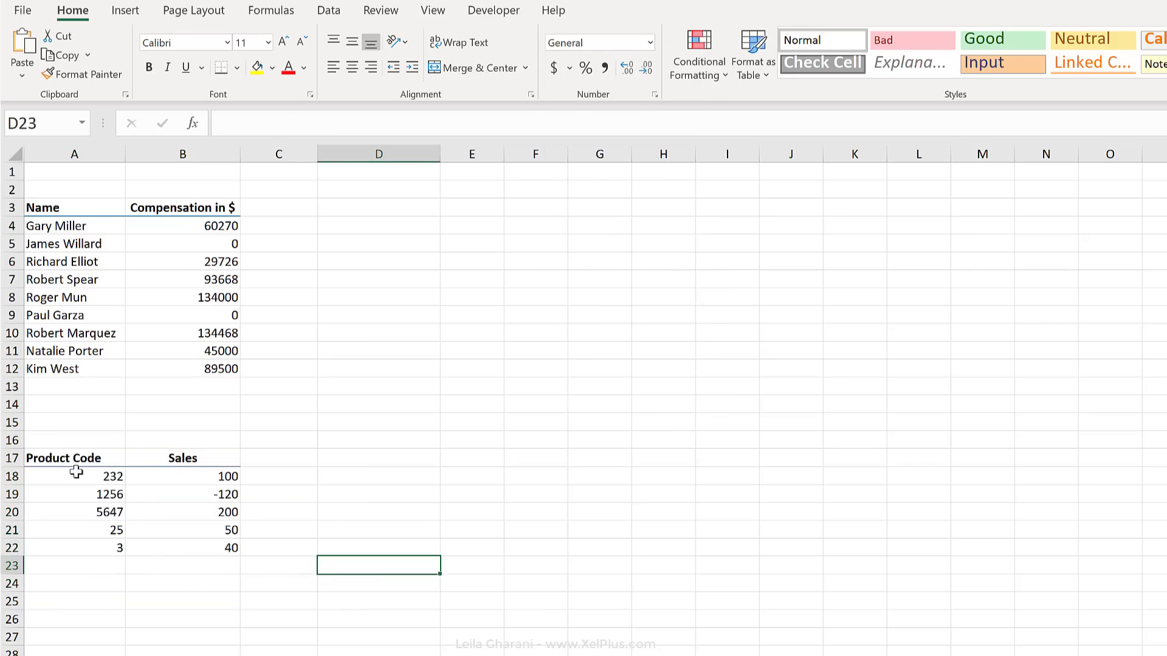
- Give product codes A18:A22 the custom format 0000, showing 0232, 0025 and 0003
drag(76, 473, 82, 547)
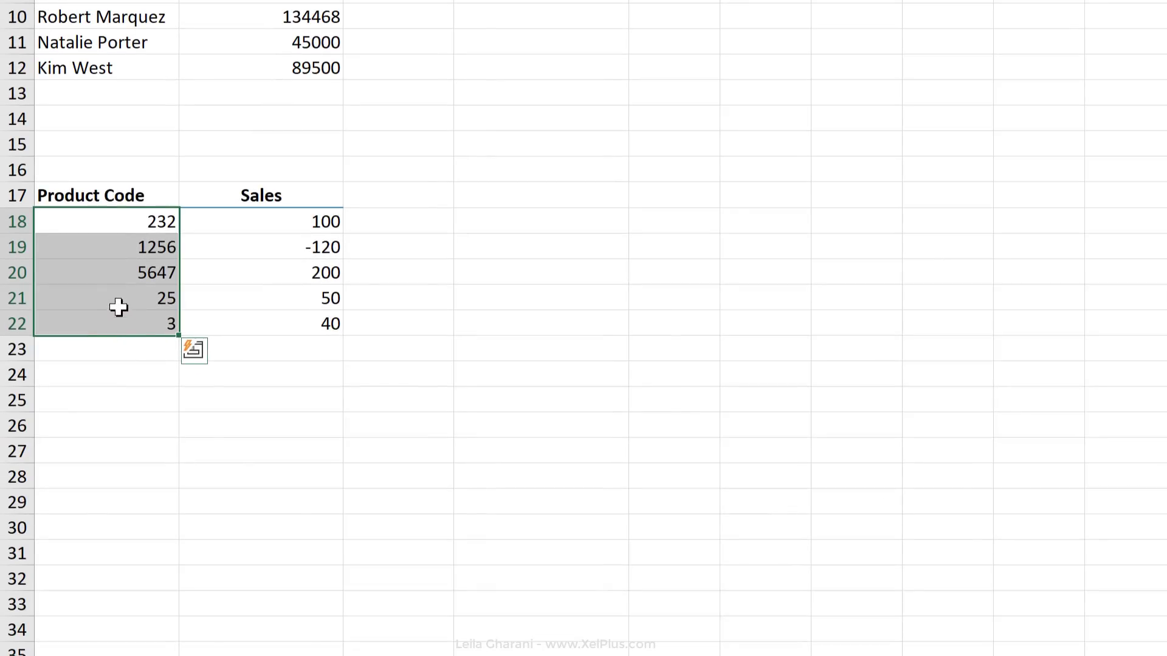
click(149, 326)
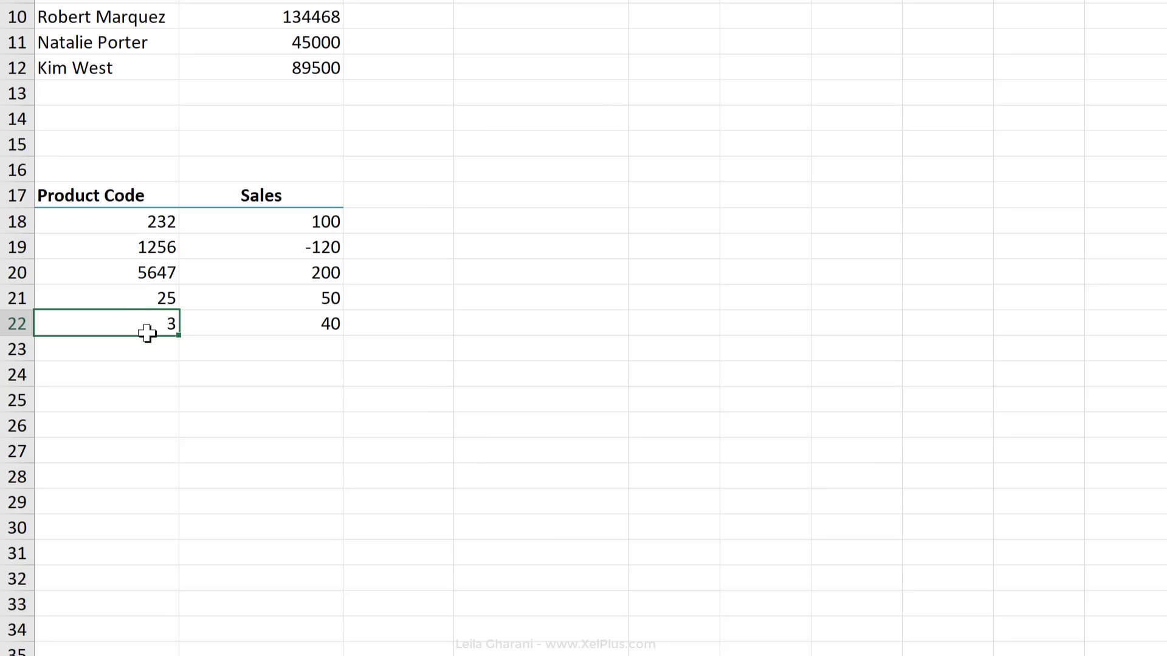
drag(128, 222, 117, 326)
key(ctrl+1)
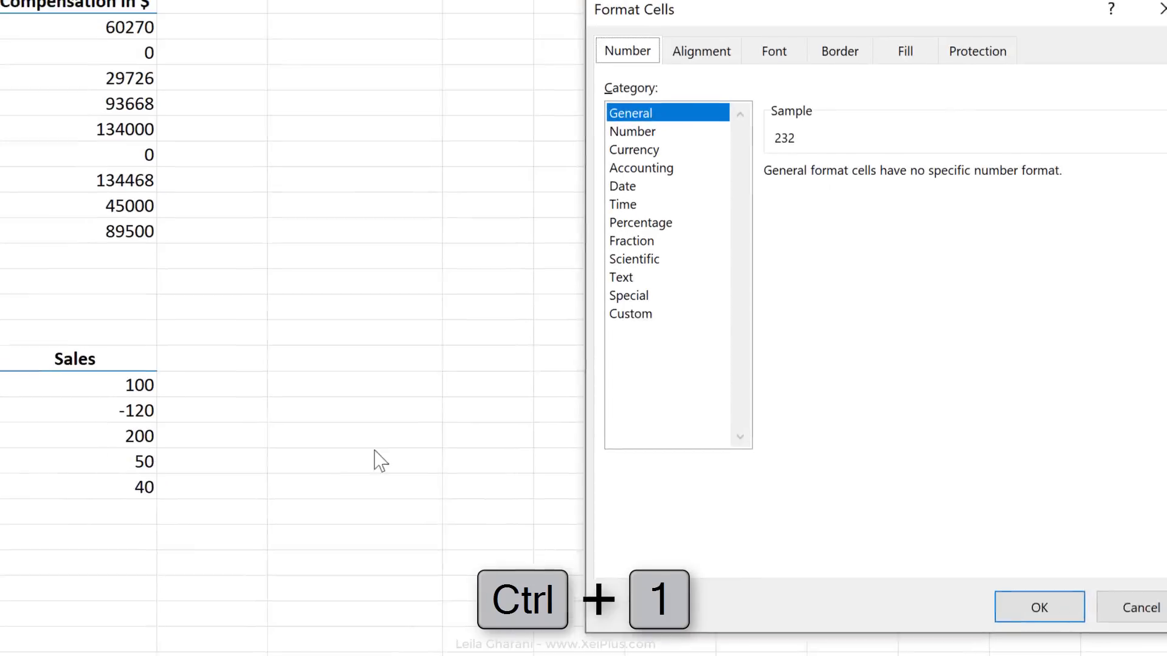
click(626, 336)
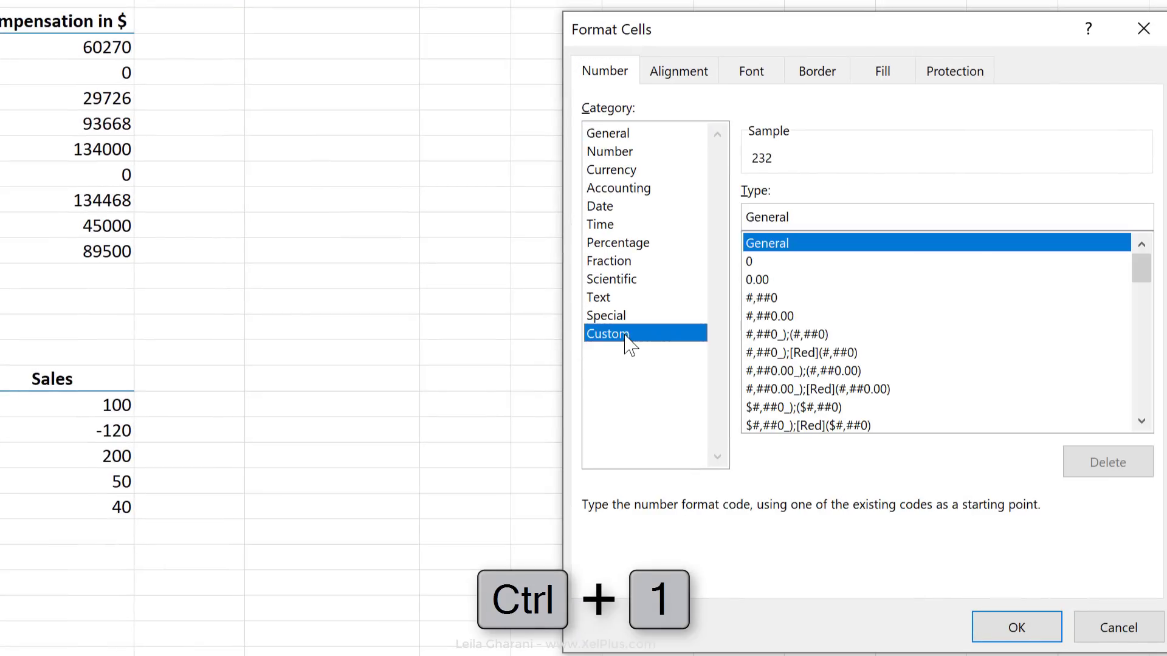
double_click(852, 221)
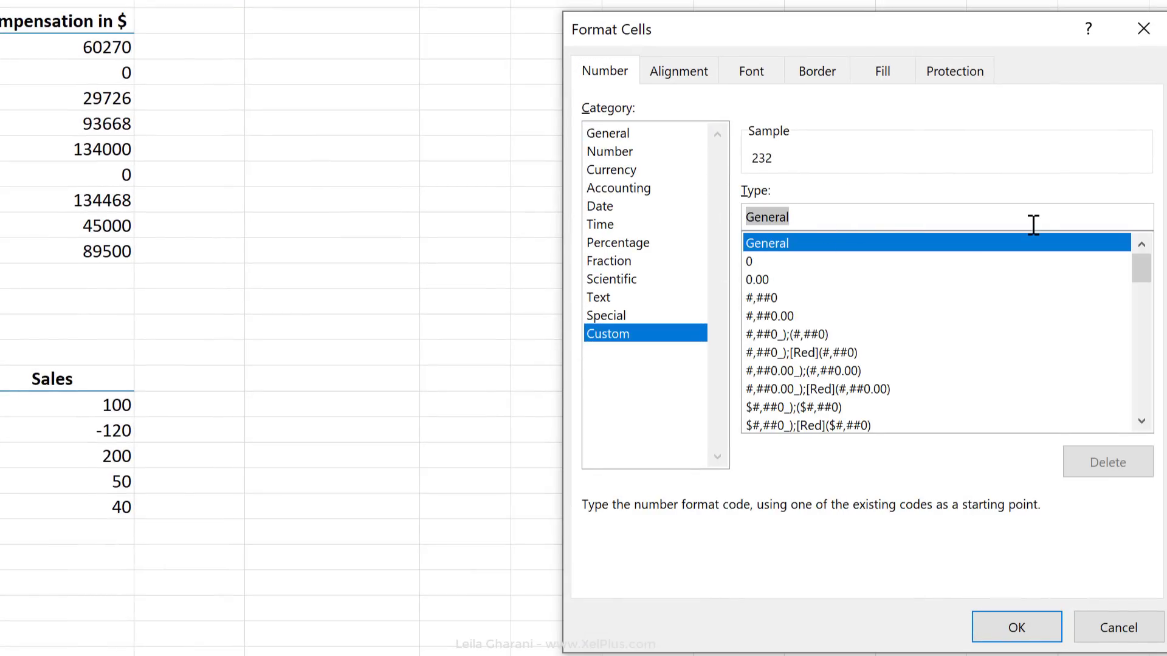
text(0000)
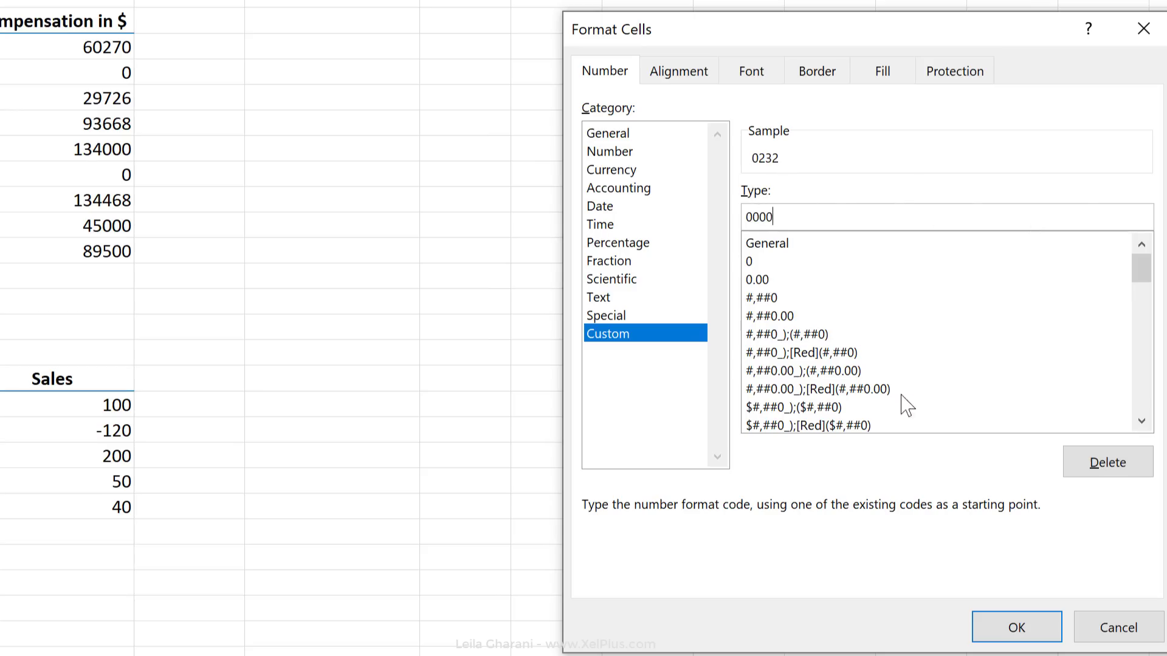
click(1015, 628)
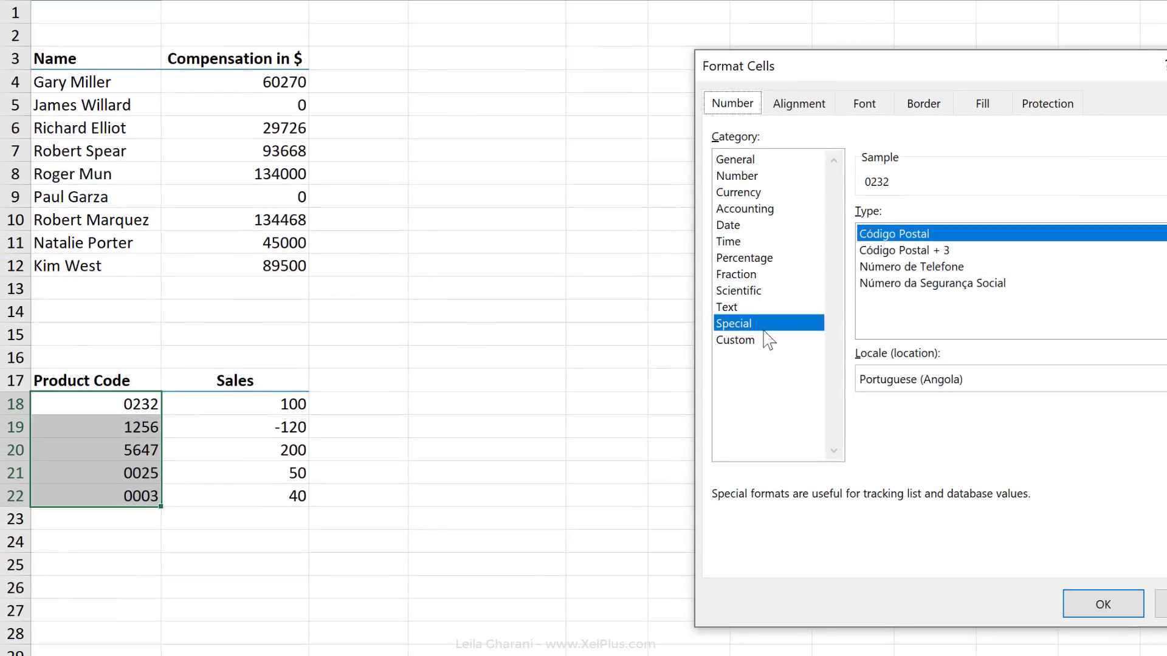
click(743, 342)
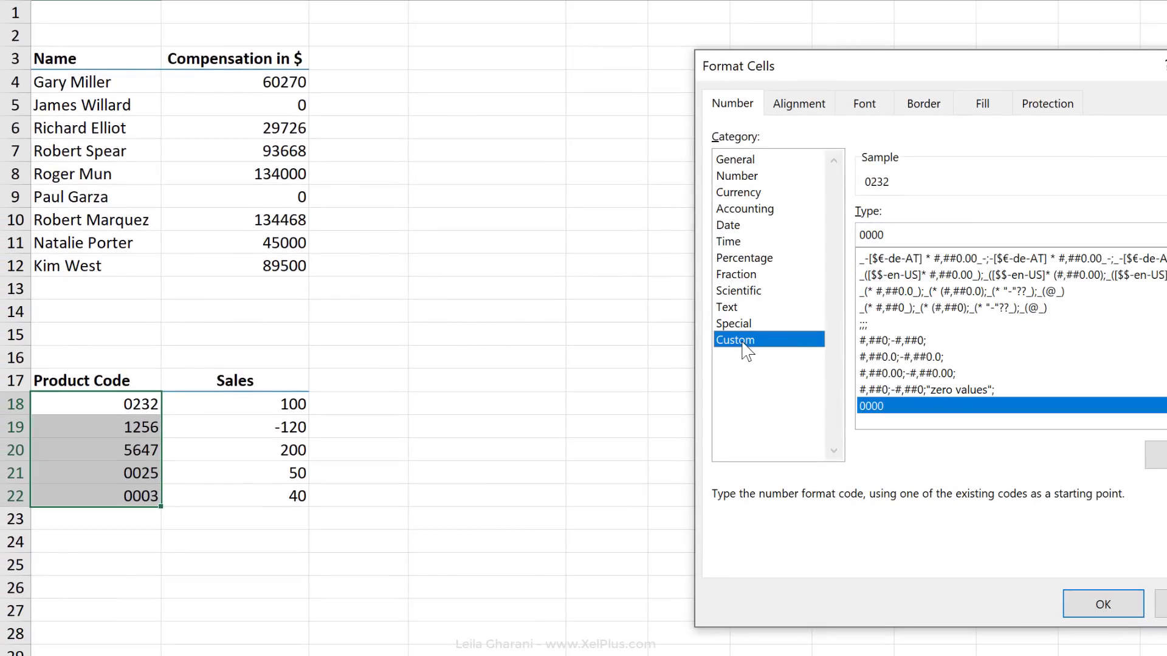
drag(890, 237, 839, 230)
text(####)
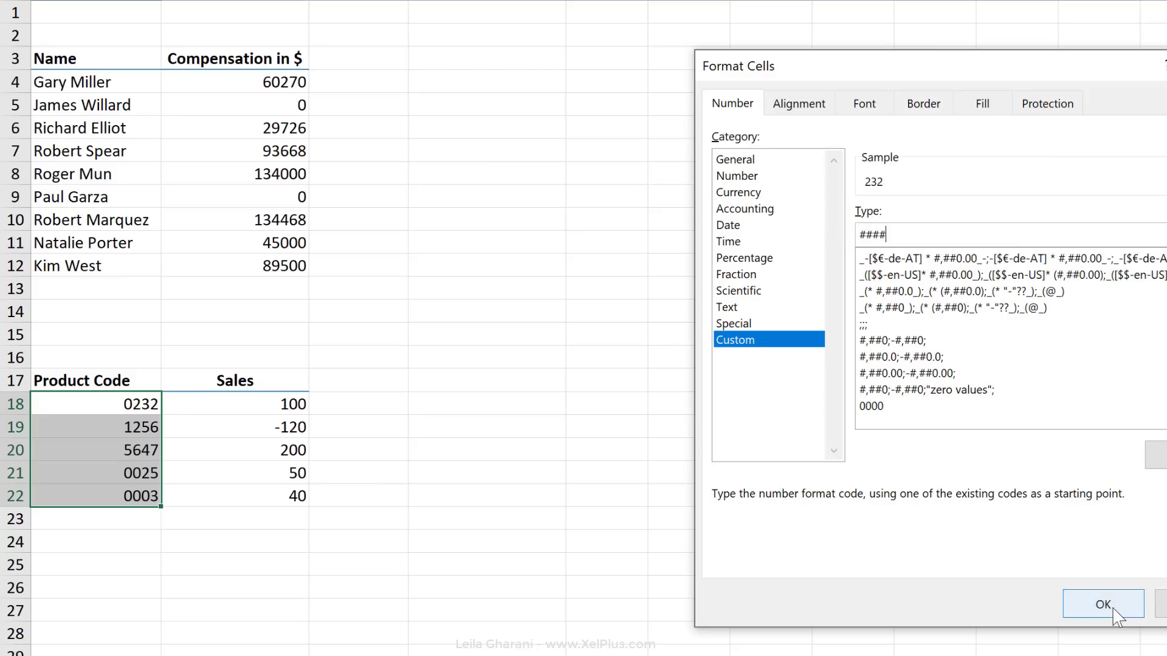
click(1103, 604)
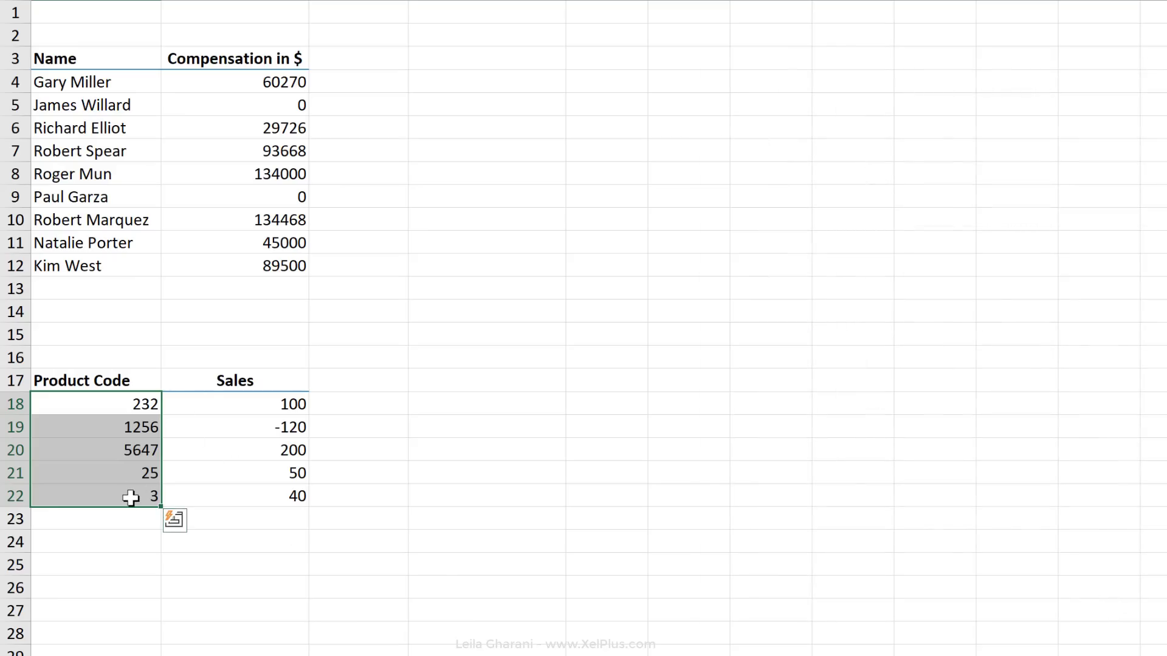
key(ctrl+1)
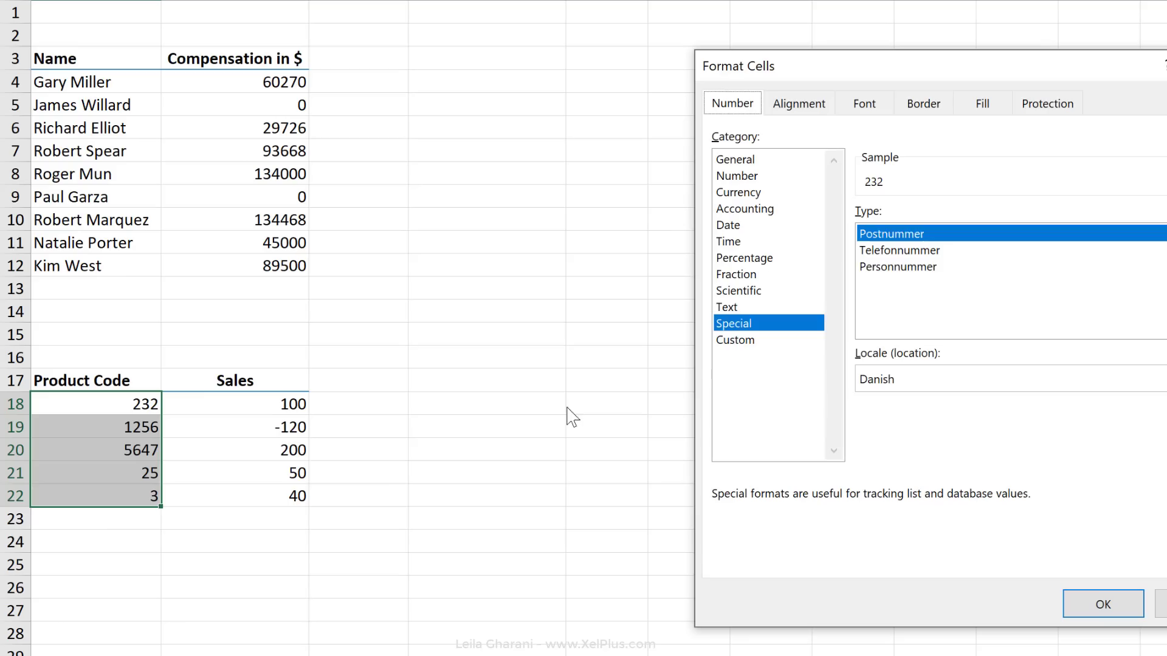
click(735, 340)
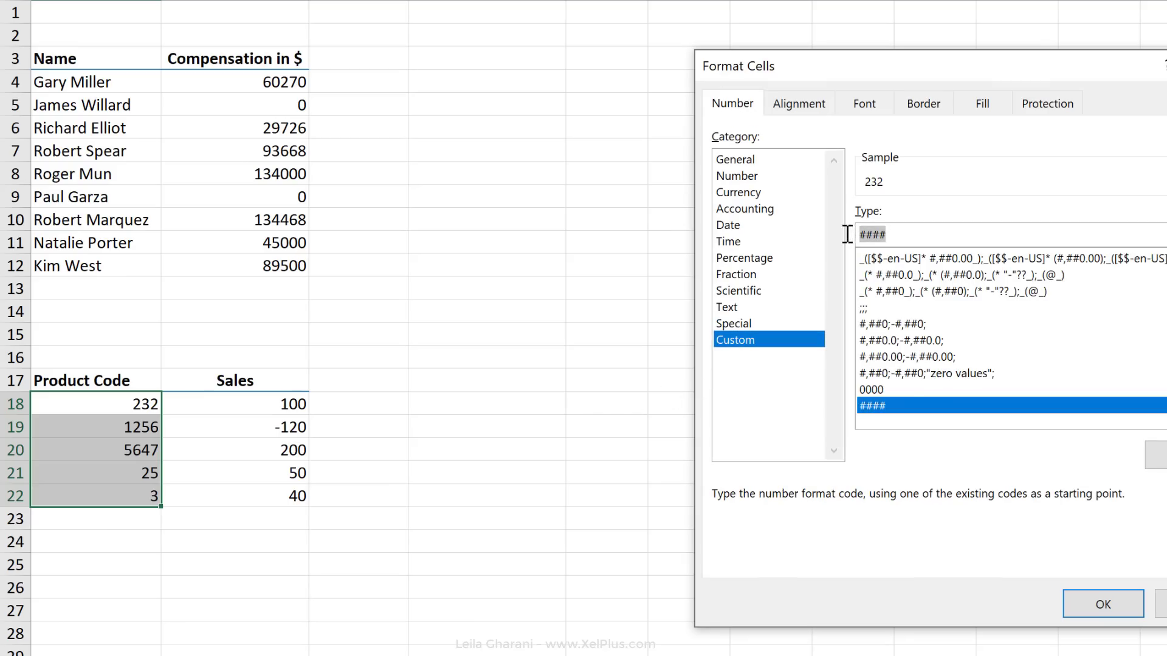
click(892, 392)
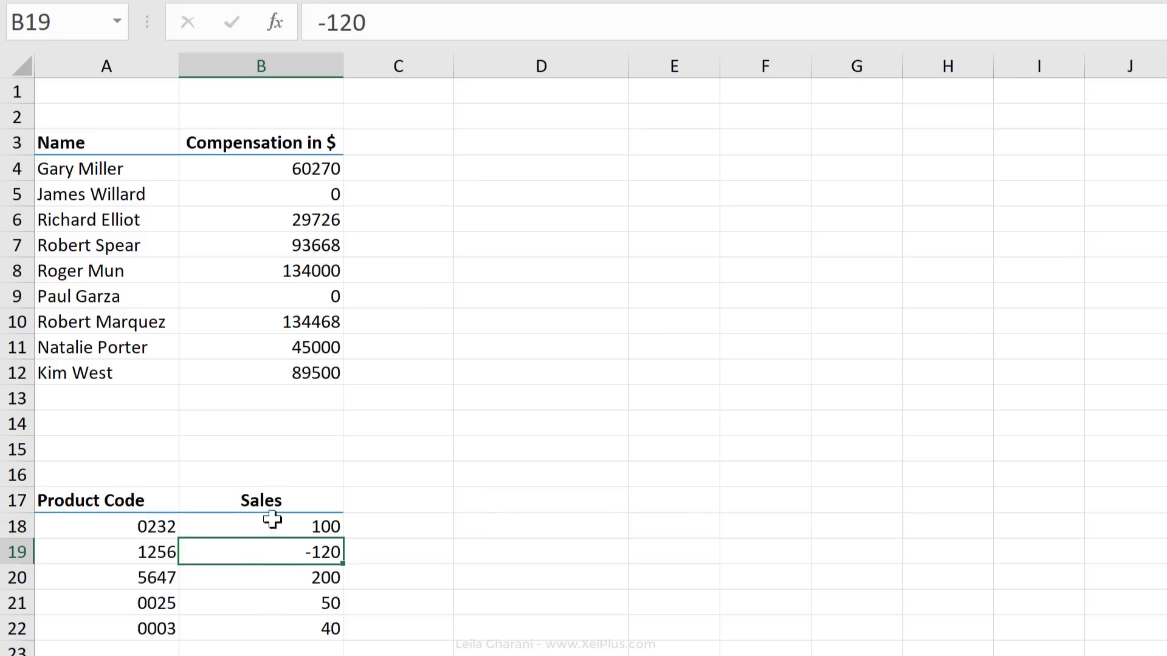
click(566, 13)
text(Ret)
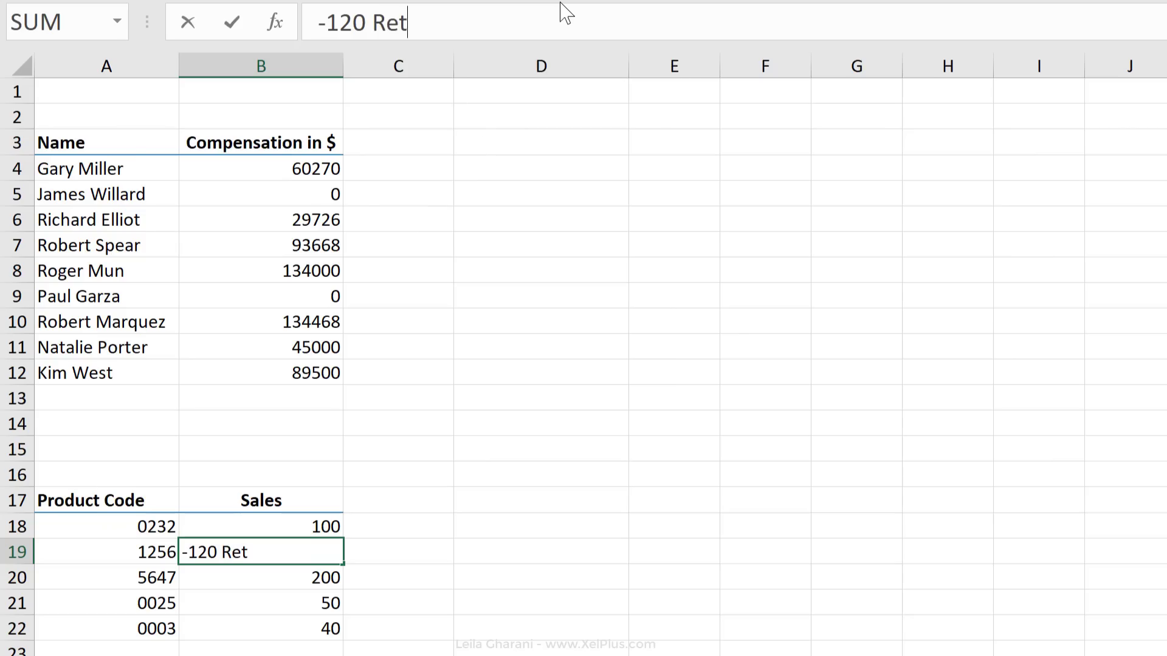
text(urns)
key(Return)
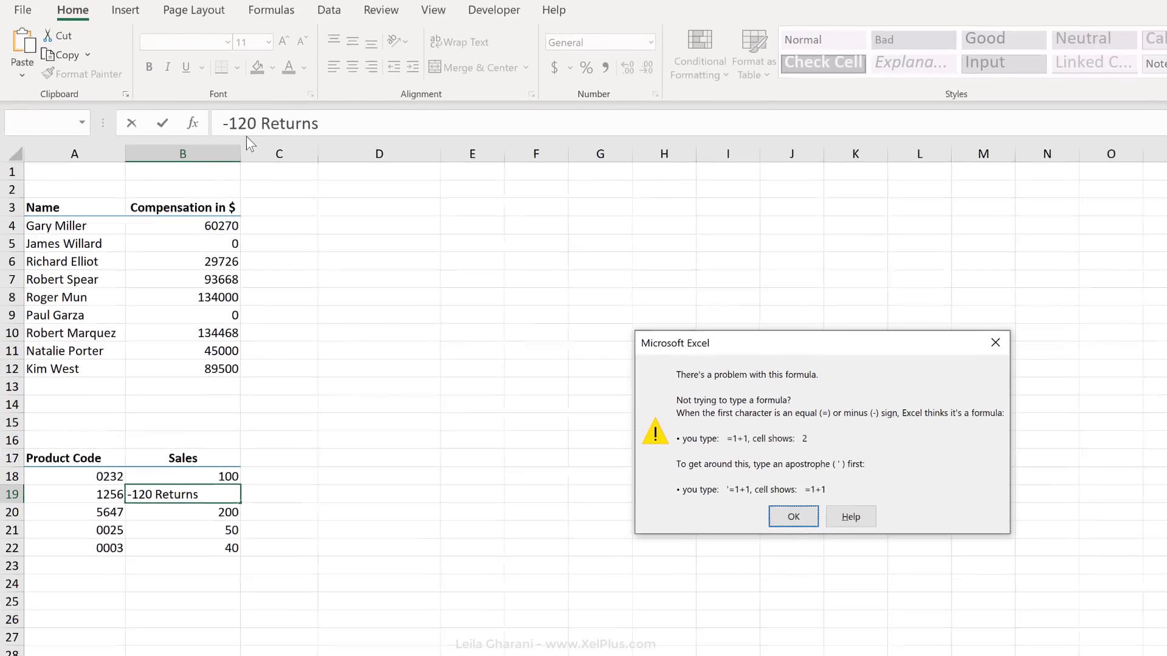
click(793, 516)
click(213, 126)
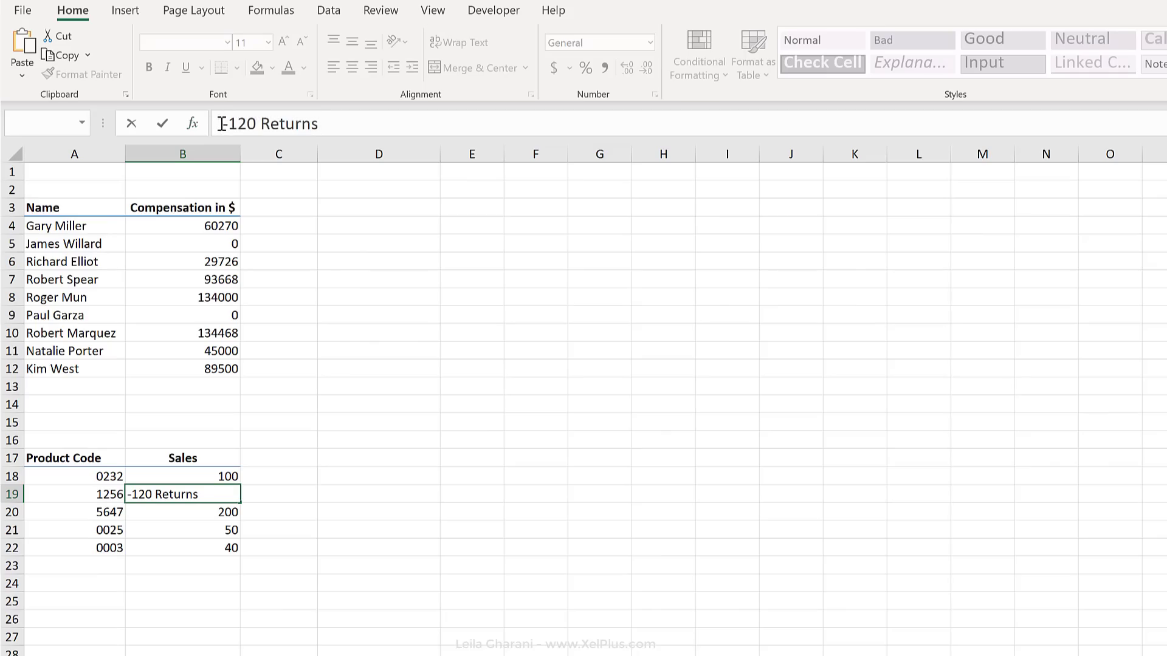
text(')
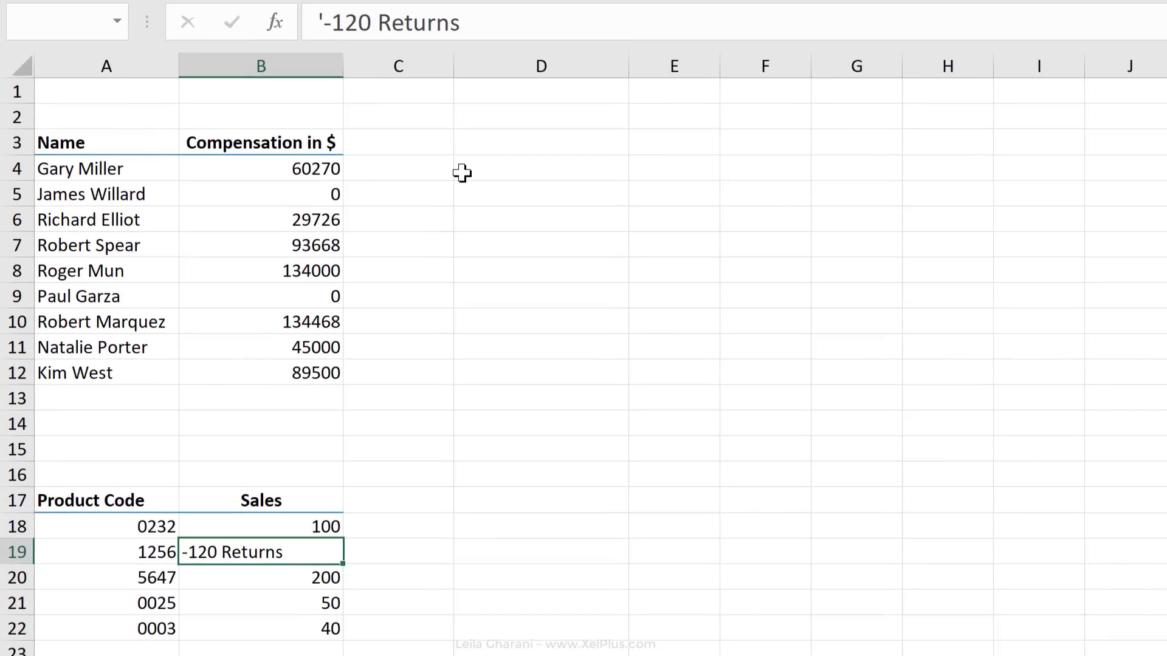
key(shift+Return)
shift+drag(303, 602, 308, 628)
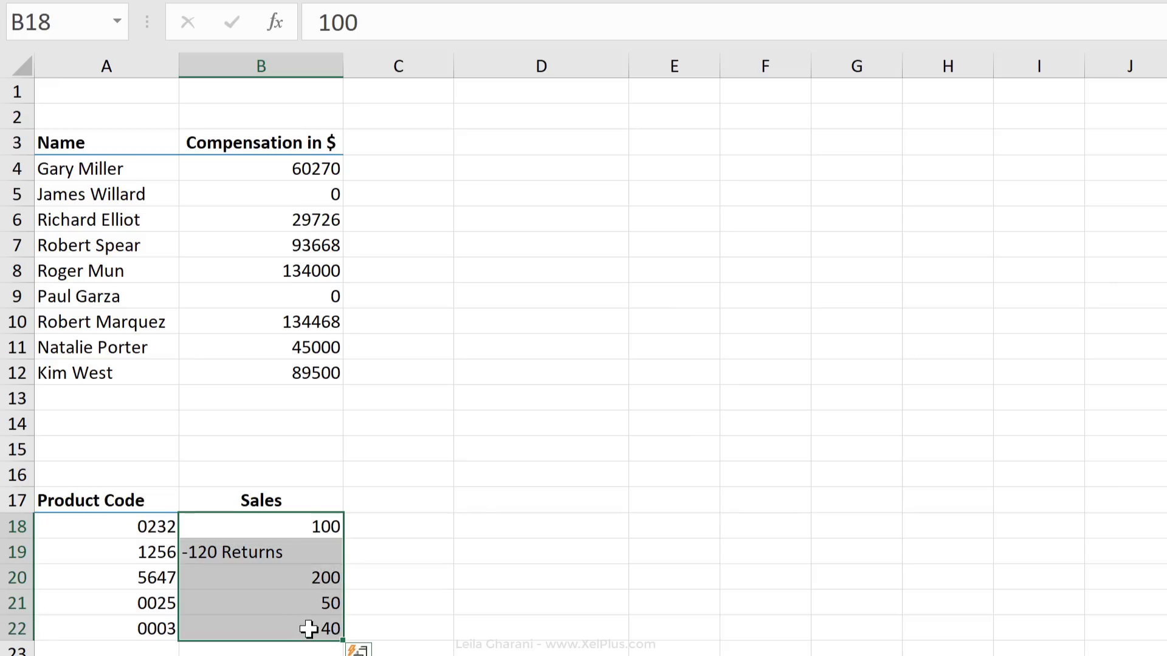
click(234, 556)
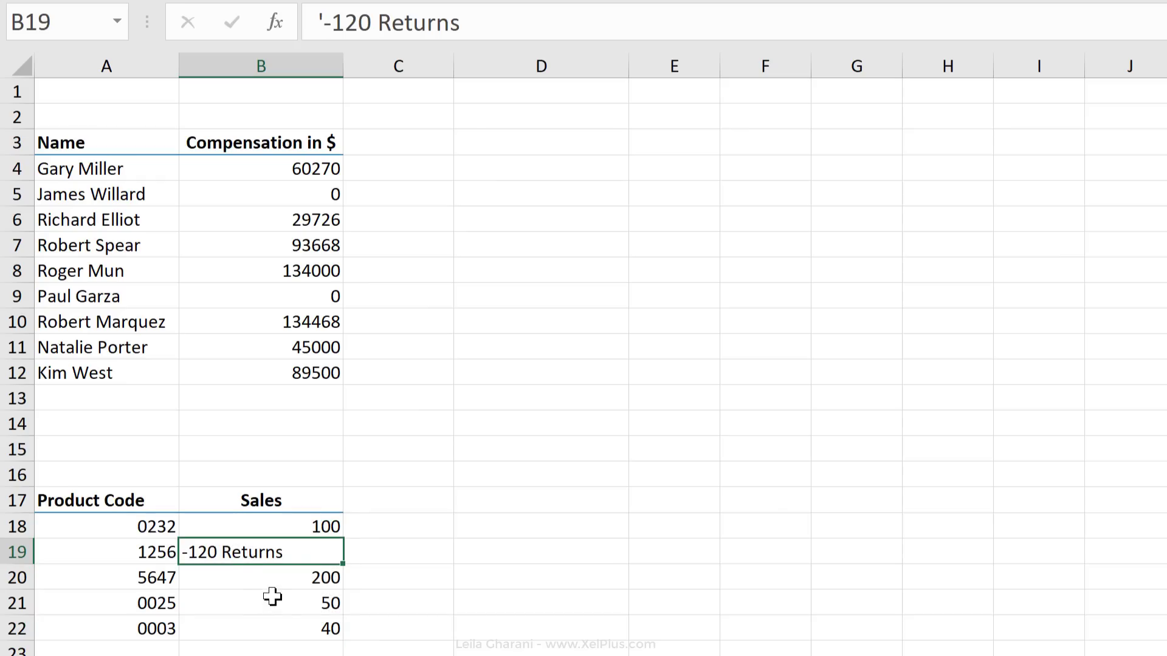
drag(294, 526, 301, 639)
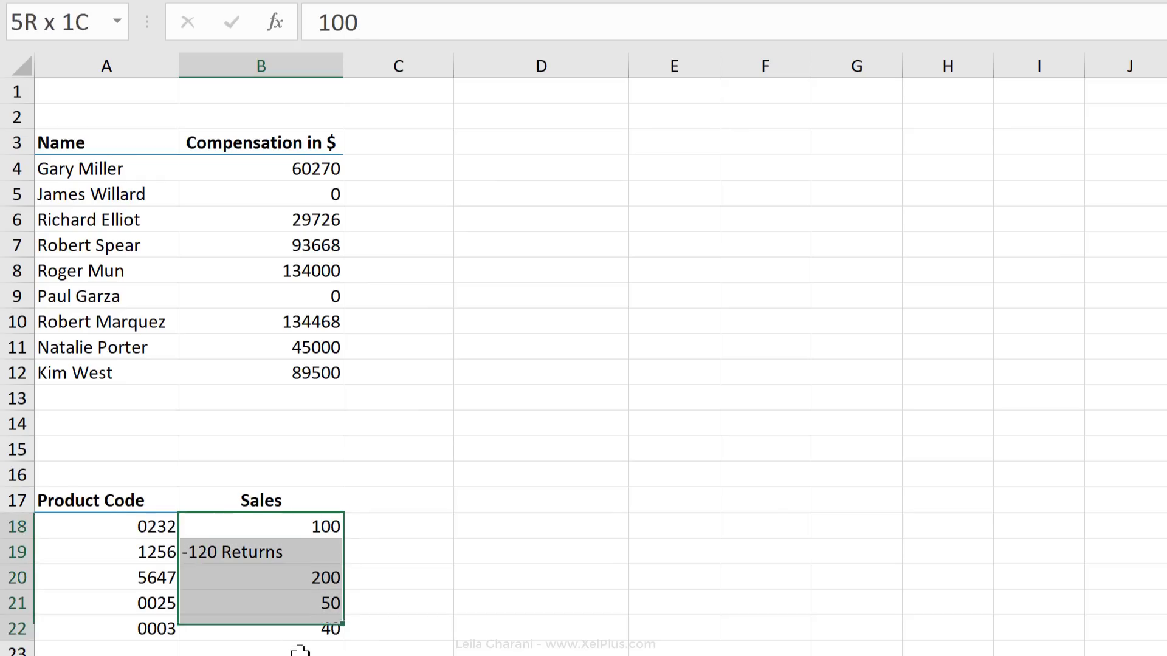
click(278, 545)
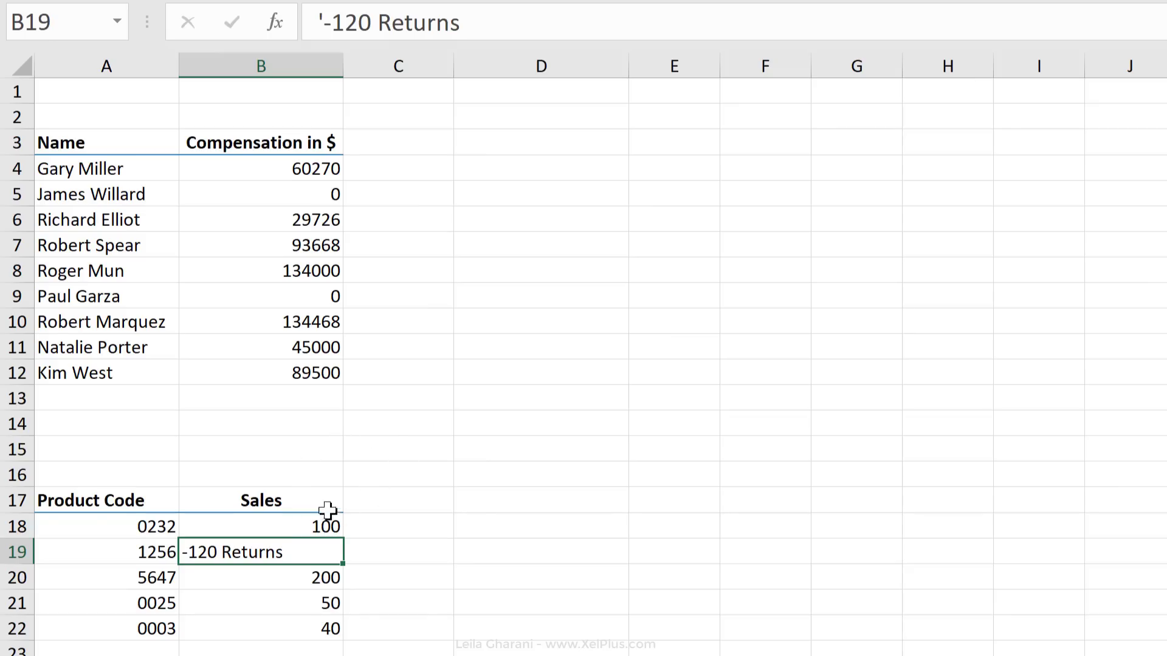
click(324, 18)
key(BackSpace)
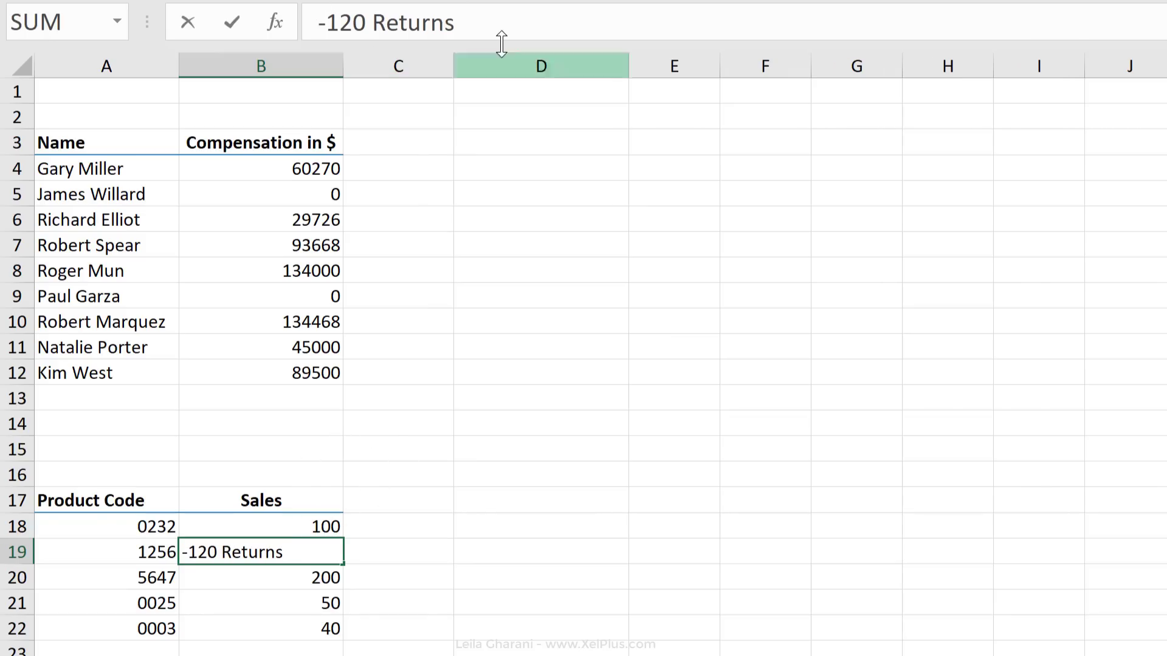
drag(454, 20, 376, 21)
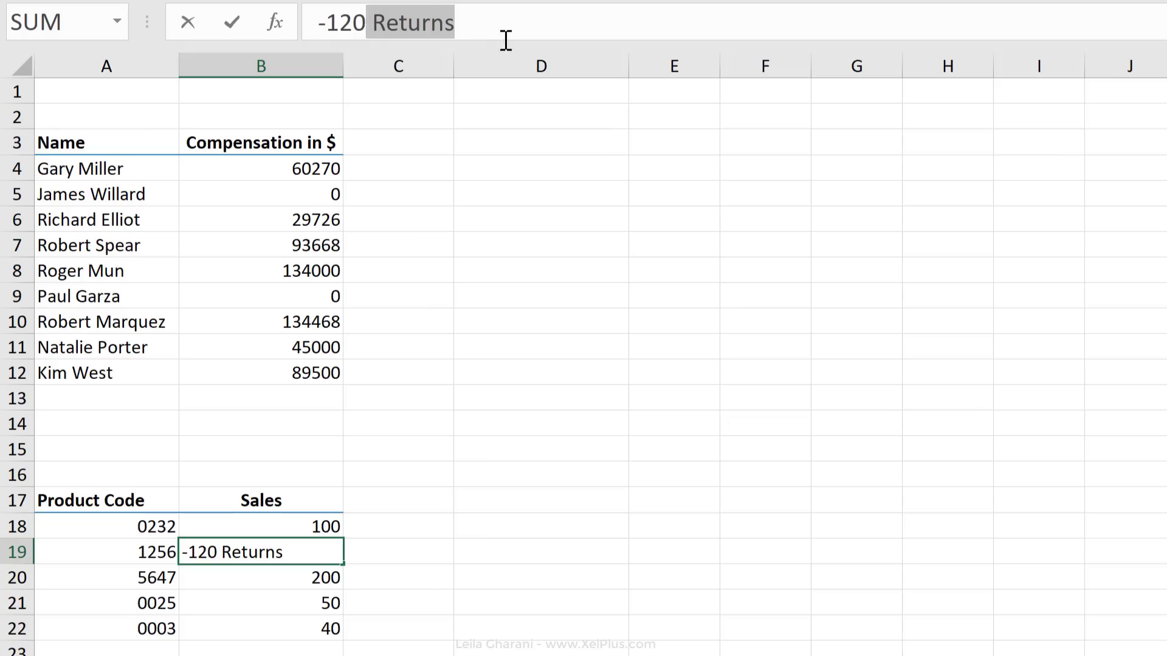
key(BackSpace)
key(Return)
click(286, 547)
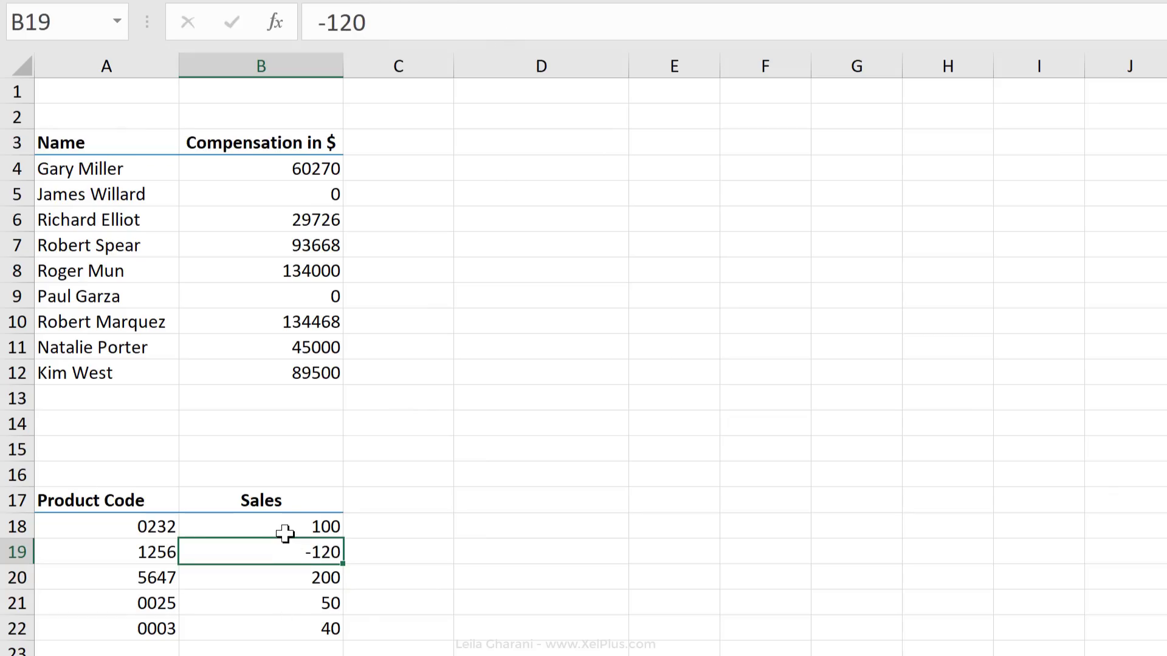
- Apply custom format #;-# "Returns" to sales B18:B22 so -120 shows "-120 Returns"
drag(289, 533, 295, 639)
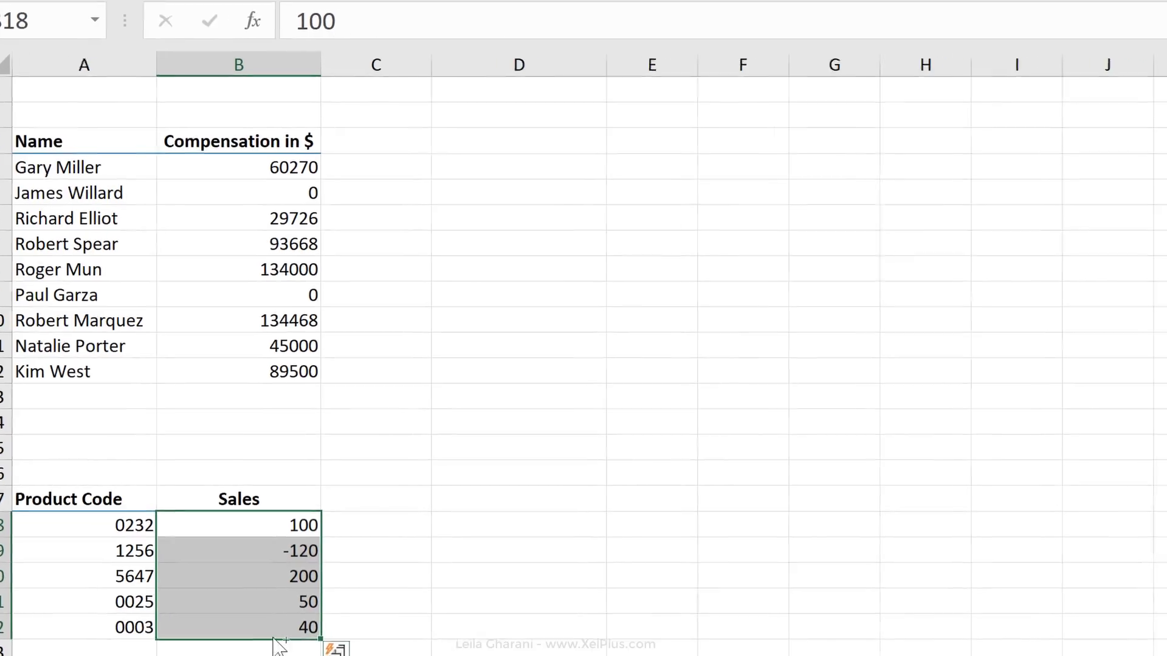
key(ctrl+1)
click(634, 444)
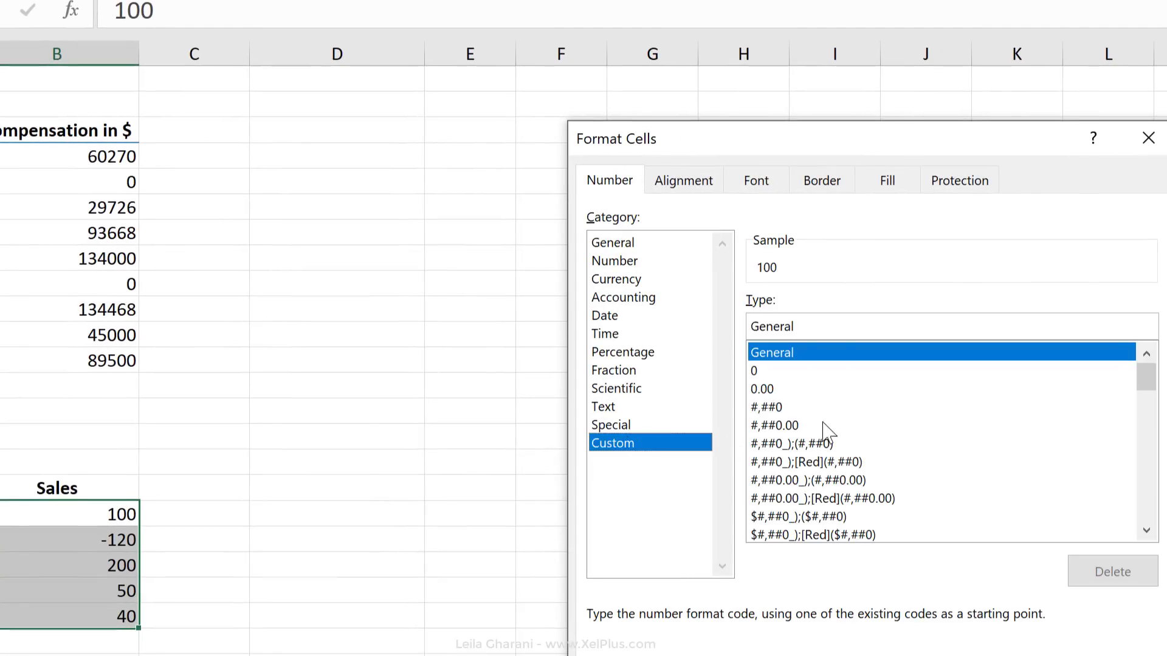
drag(816, 326, 714, 328)
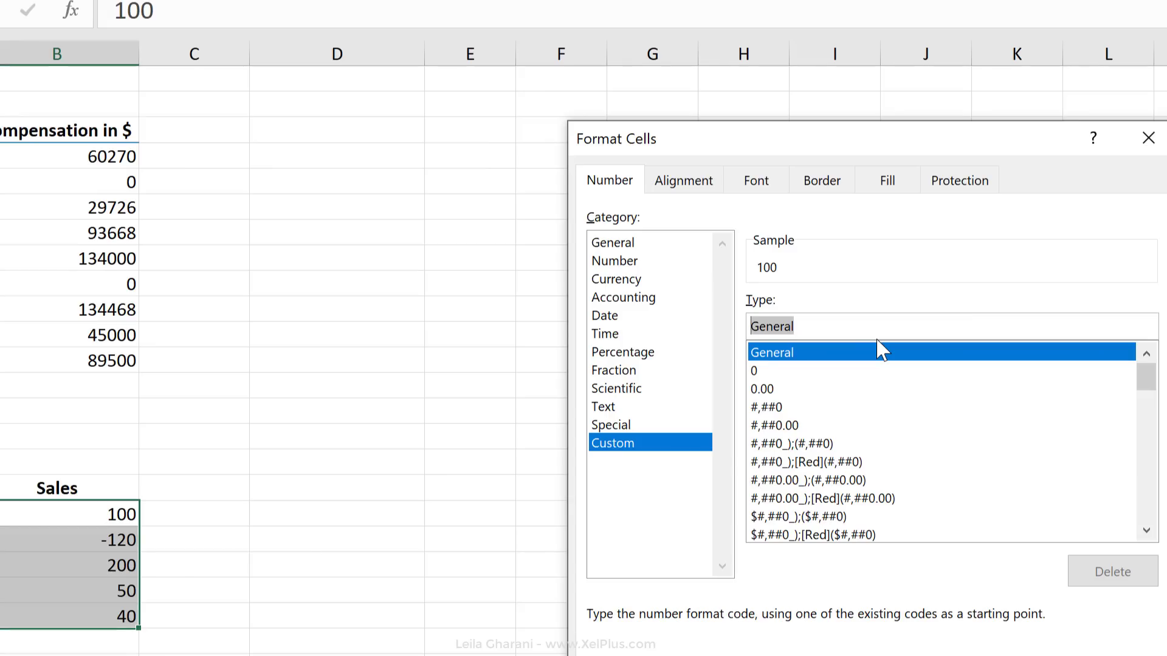
key(BackSpace)
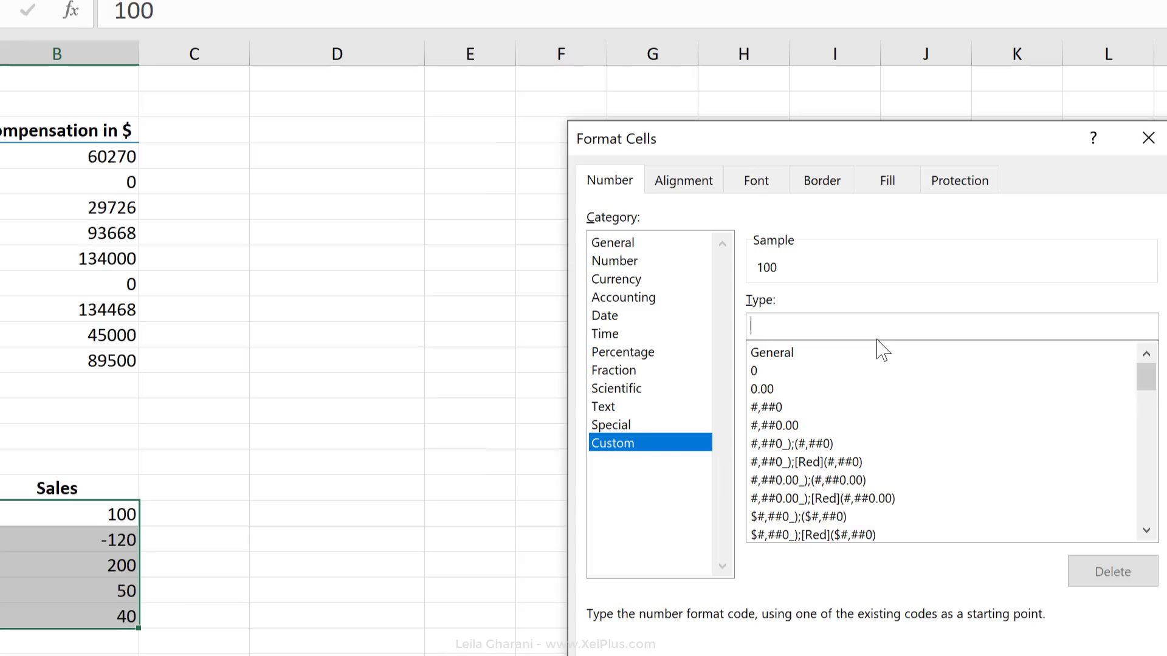
text(#;-# "Returns)
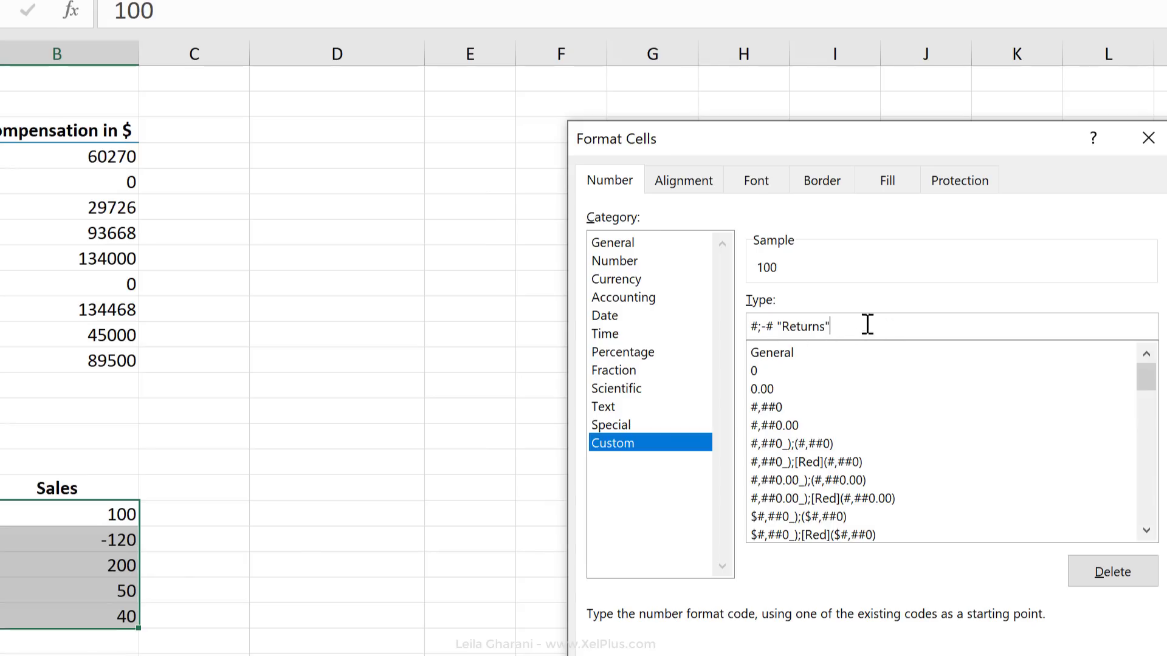
drag(857, 325, 765, 326)
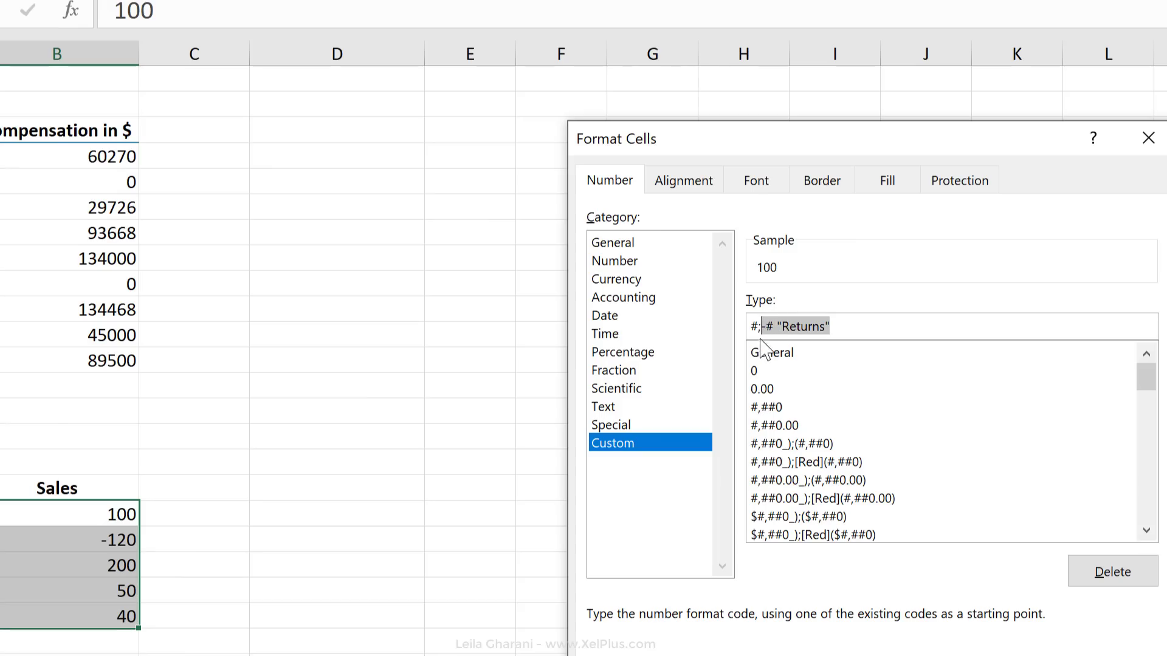
drag(760, 326, 751, 326)
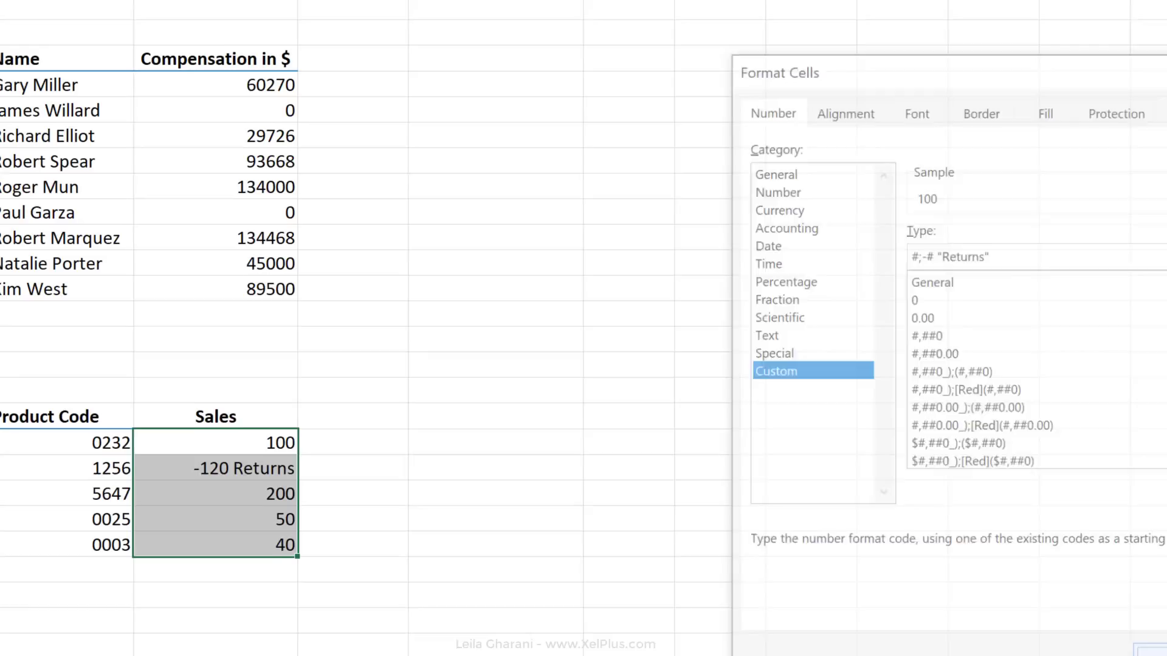
key(Return)
click(261, 451)
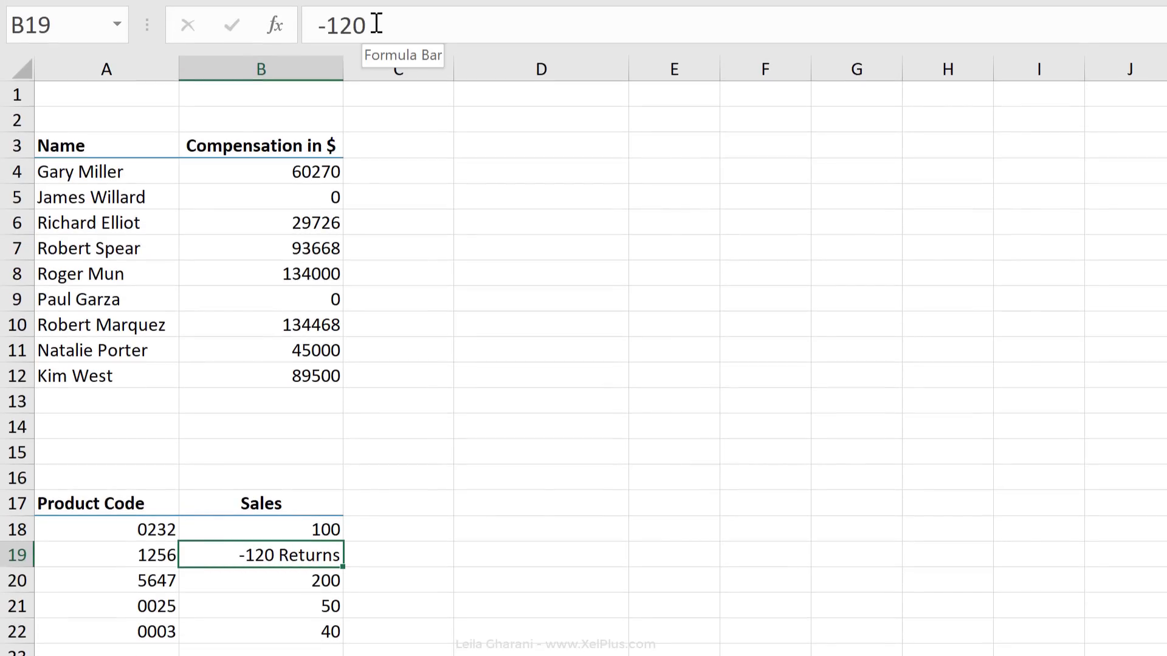
- Total the compensation in B13 as =SUM(B4:B12) & " Total", showing 586632 Total
drag(301, 530, 295, 626)
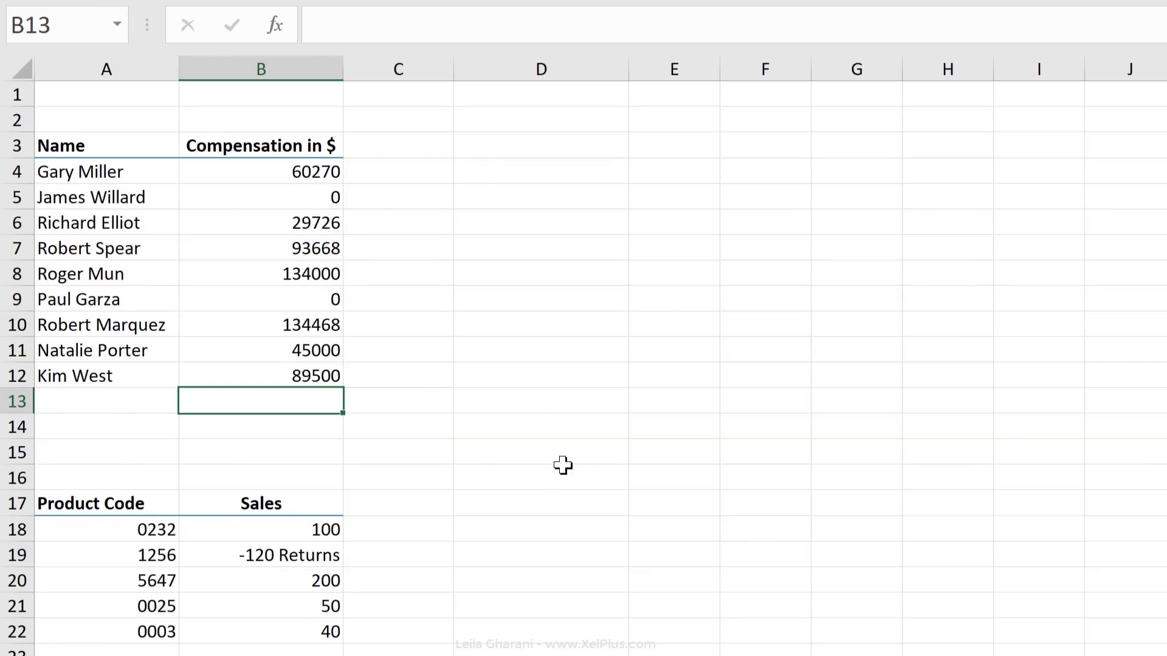
key(alt+equal)
key(alt+equal)
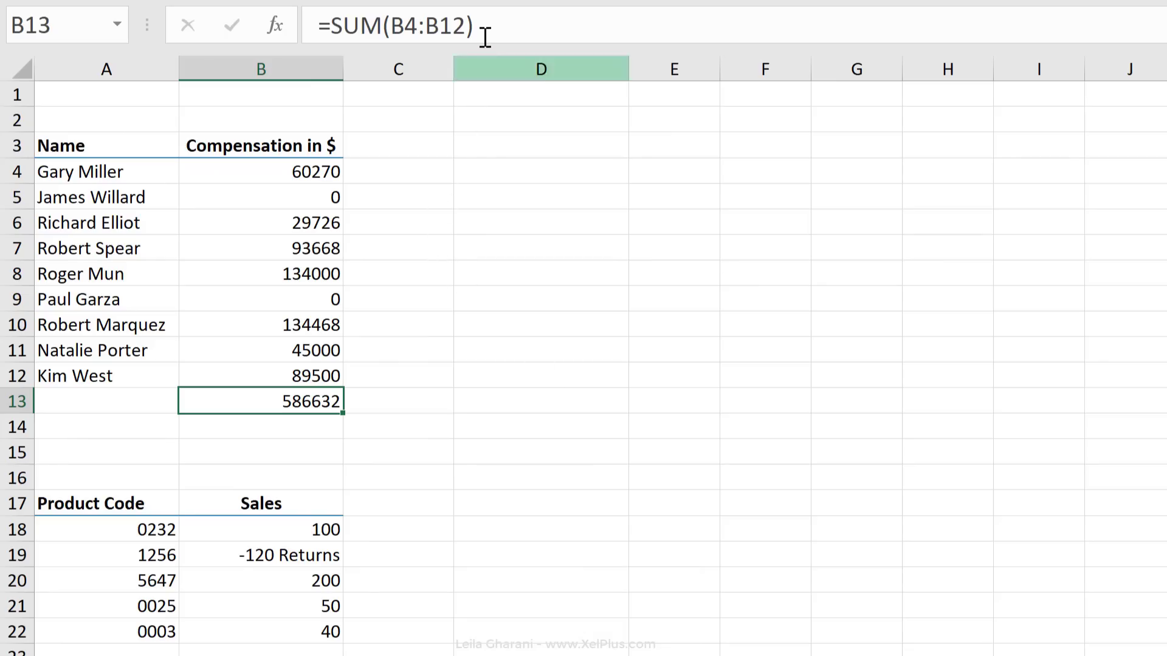
click(511, 20)
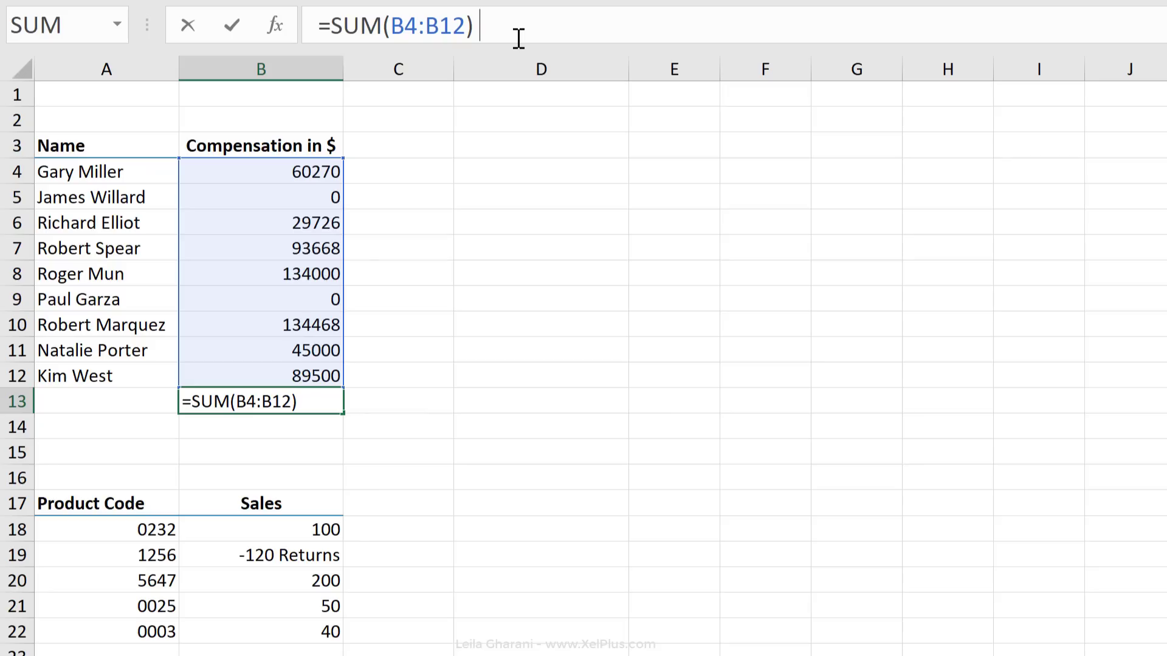
text(& "Total")
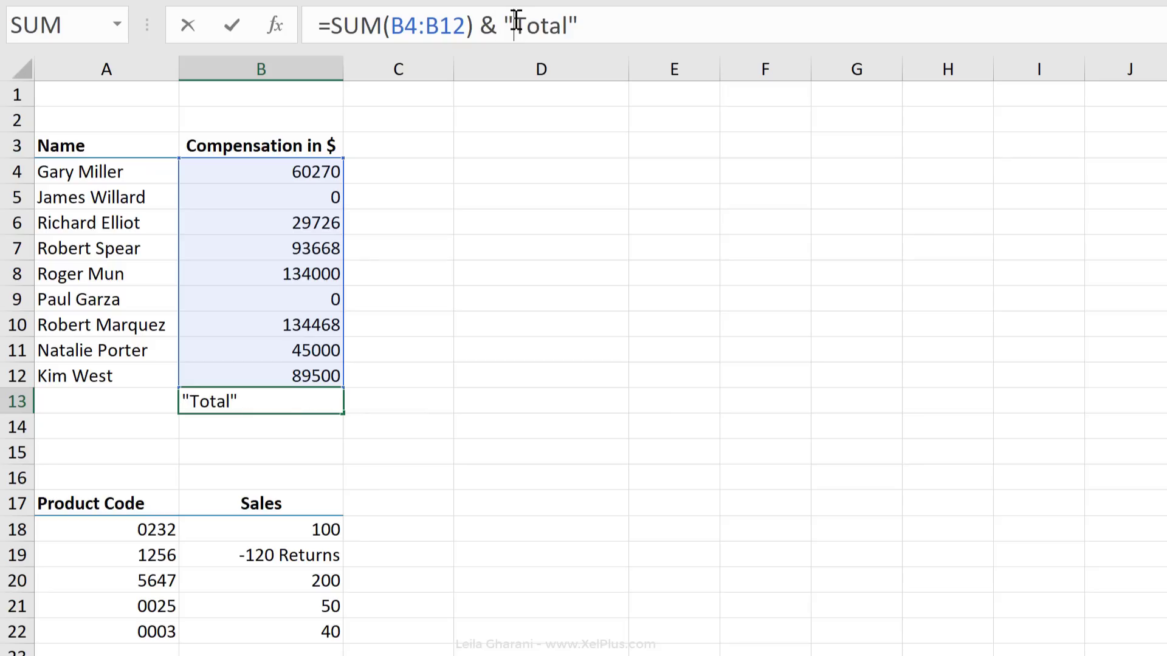
click(516, 22)
key(ctrl+Return)
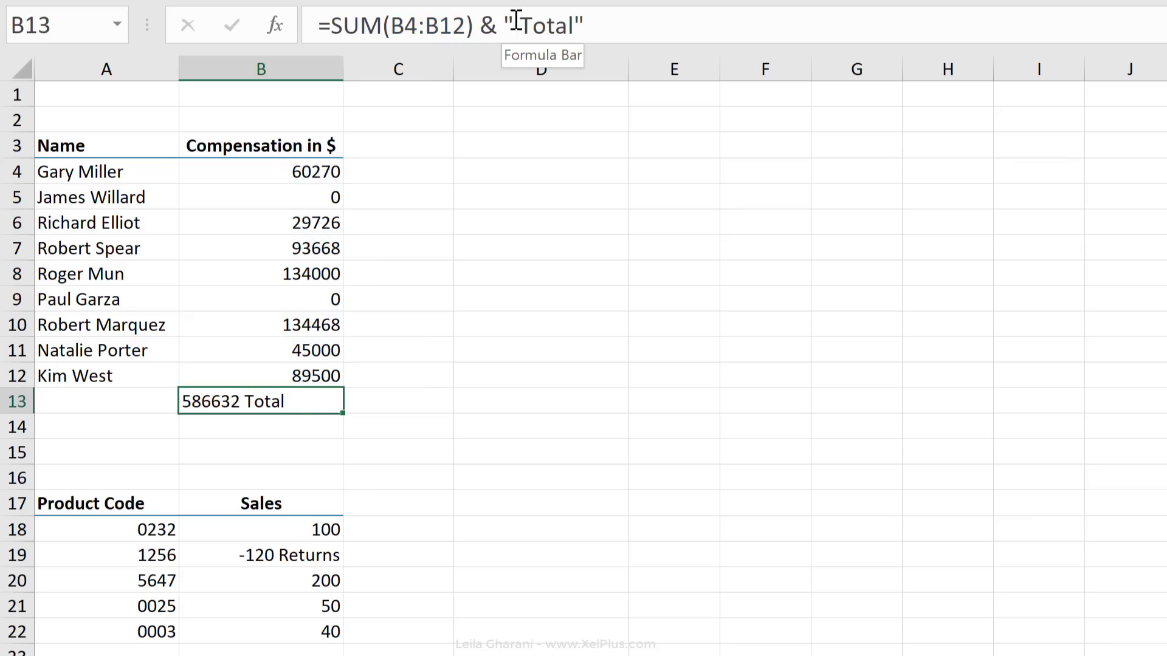
- Enter =B4/$B$13 in C4, yielding #VALUE!, then mark B13's appended Total text
click(388, 174)
text(=)
click(240, 173)
text(/)
click(271, 399)
key(F4)
key(ctrl+Return)
click(275, 402)
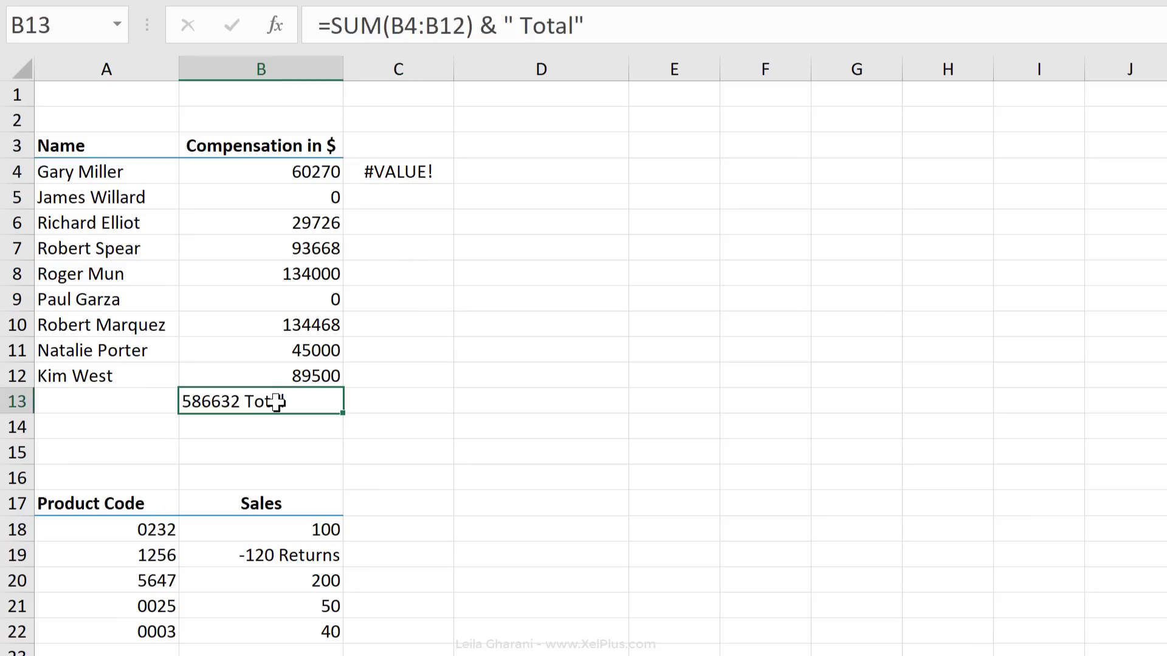
drag(588, 26, 474, 19)
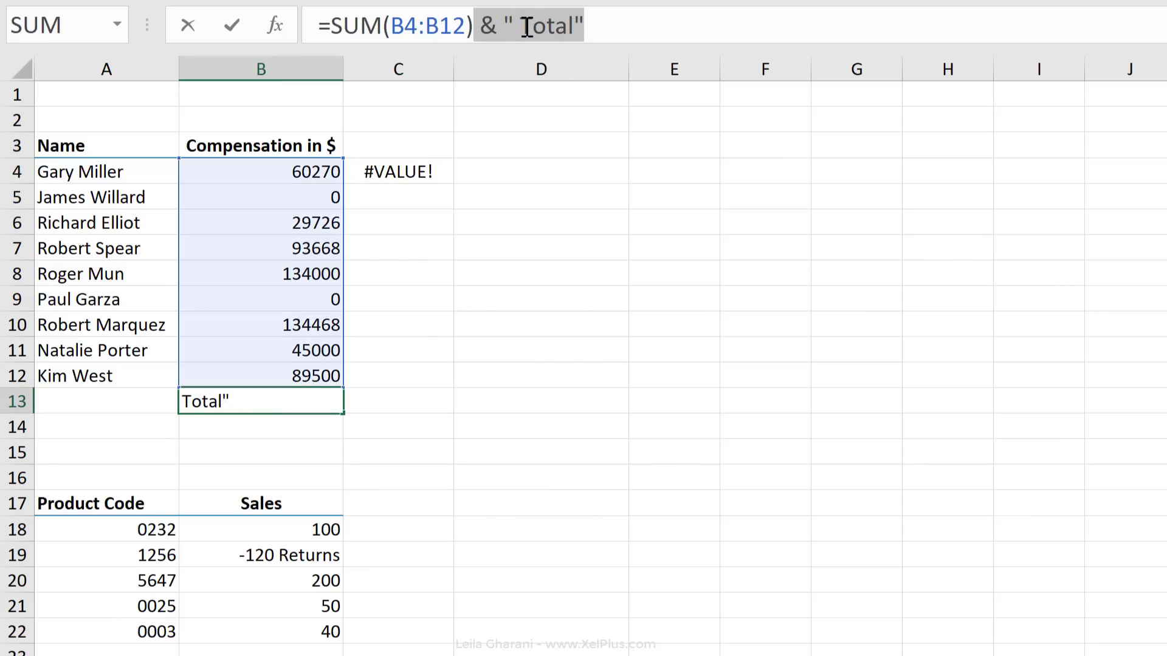
- Restore B13 to a plain SUM and give it the custom format #,##0 "Total"
key(BackSpace)
key(ctrl+Return)
key(ctrl+1)
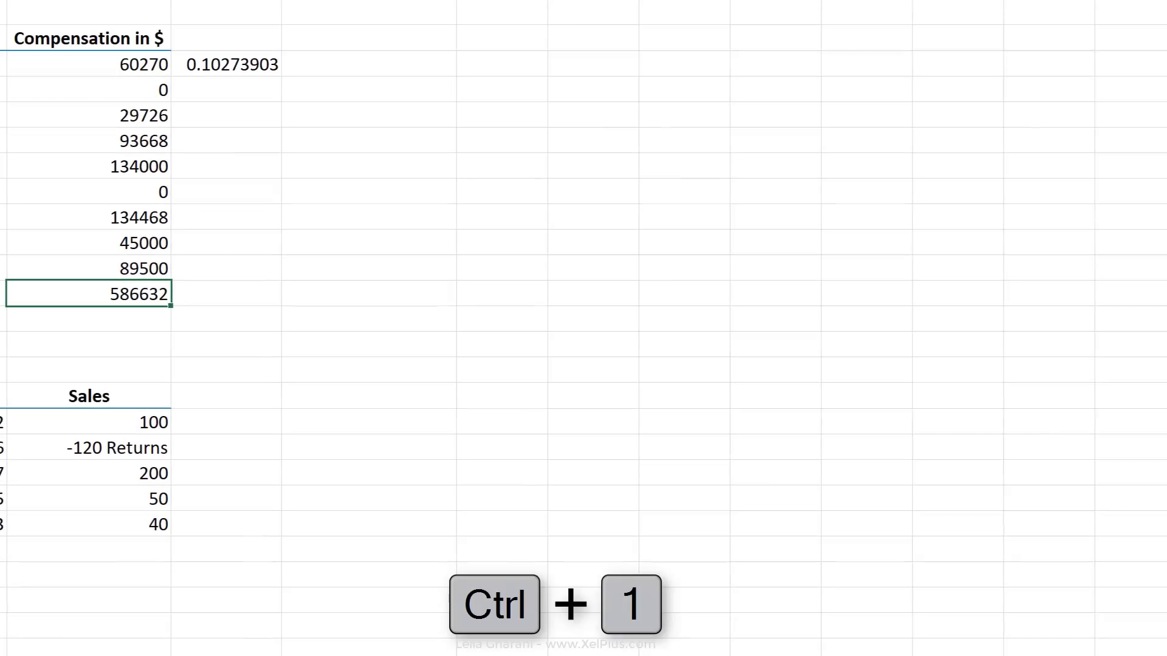
click(681, 353)
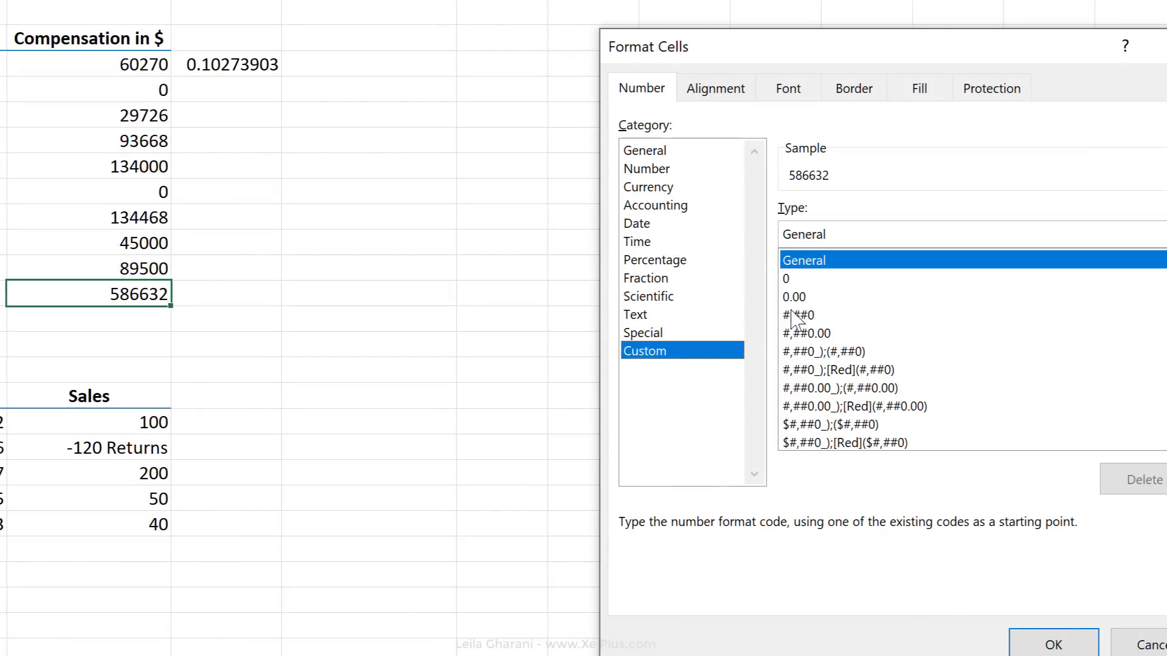
click(794, 316)
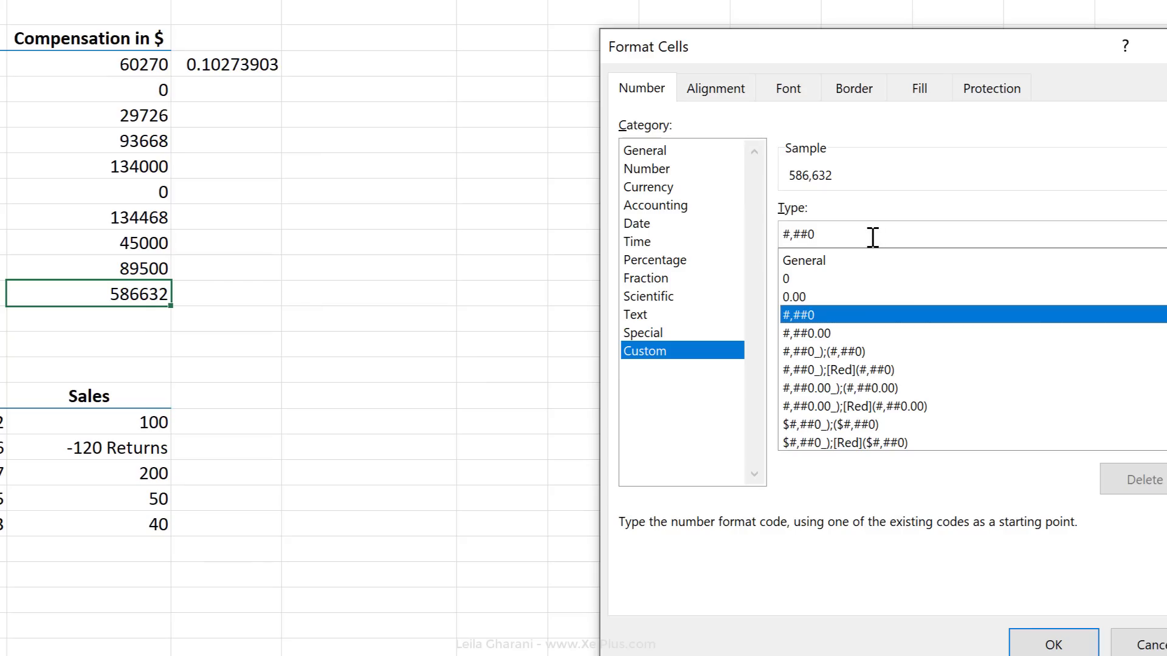
text( "Tot)
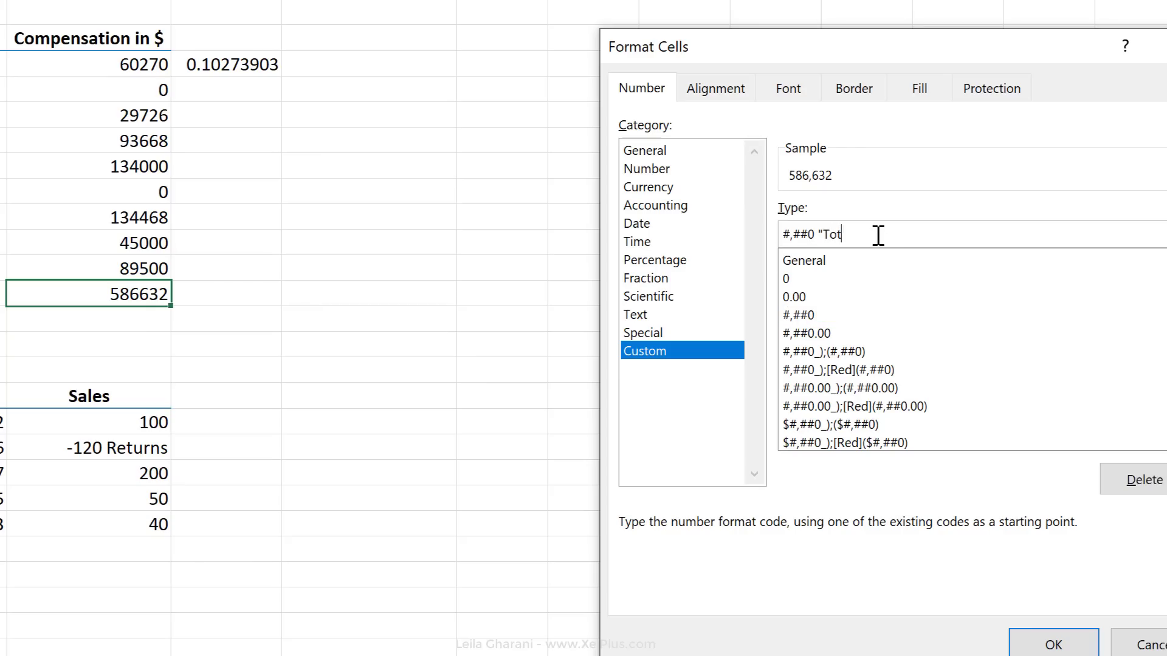
text(")
click(1050, 639)
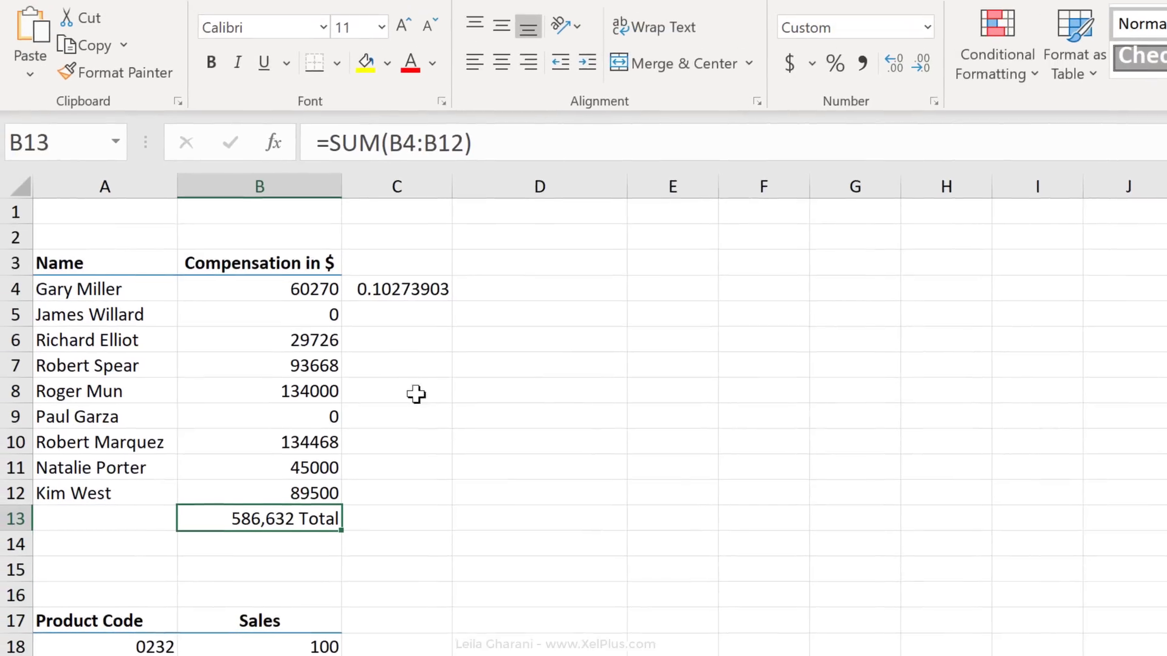
- Format C4 as a percentage and fill the share formula down to C12
click(419, 293)
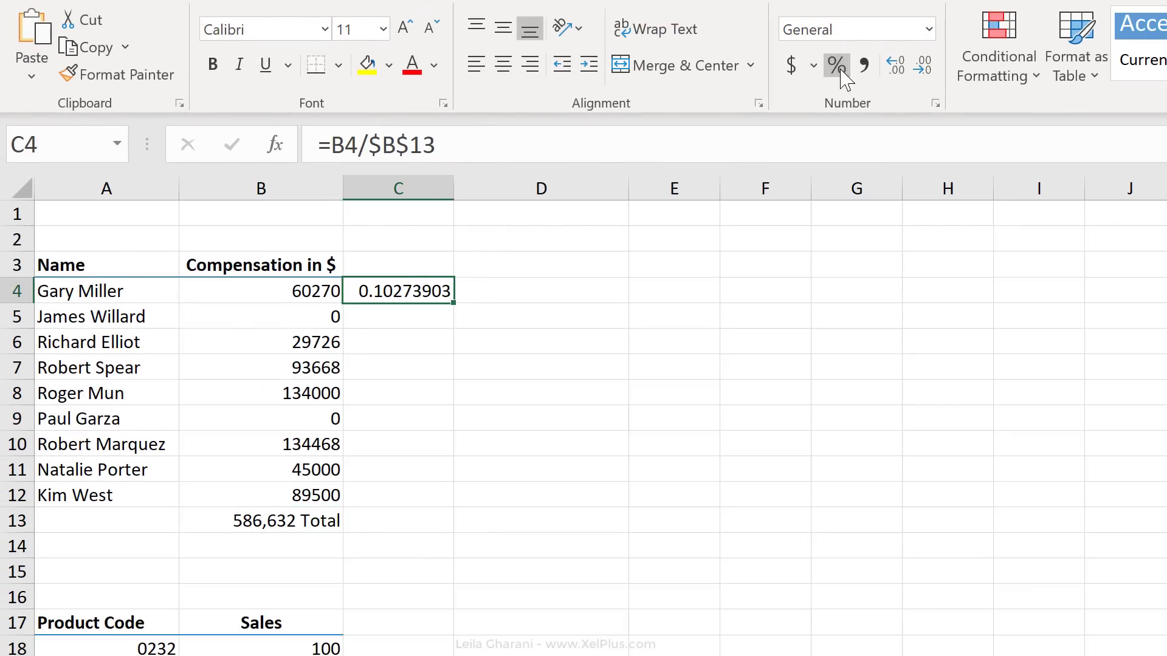
click(835, 64)
drag(411, 291, 424, 502)
key(ctrl+d)
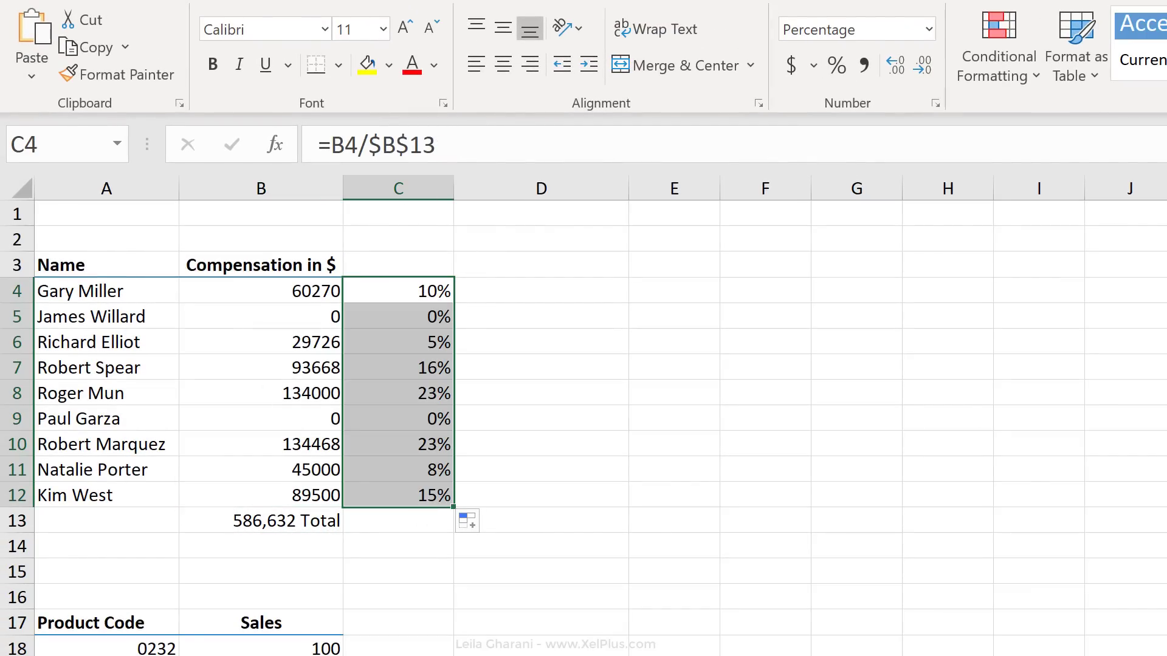
key(ctrl+Down)
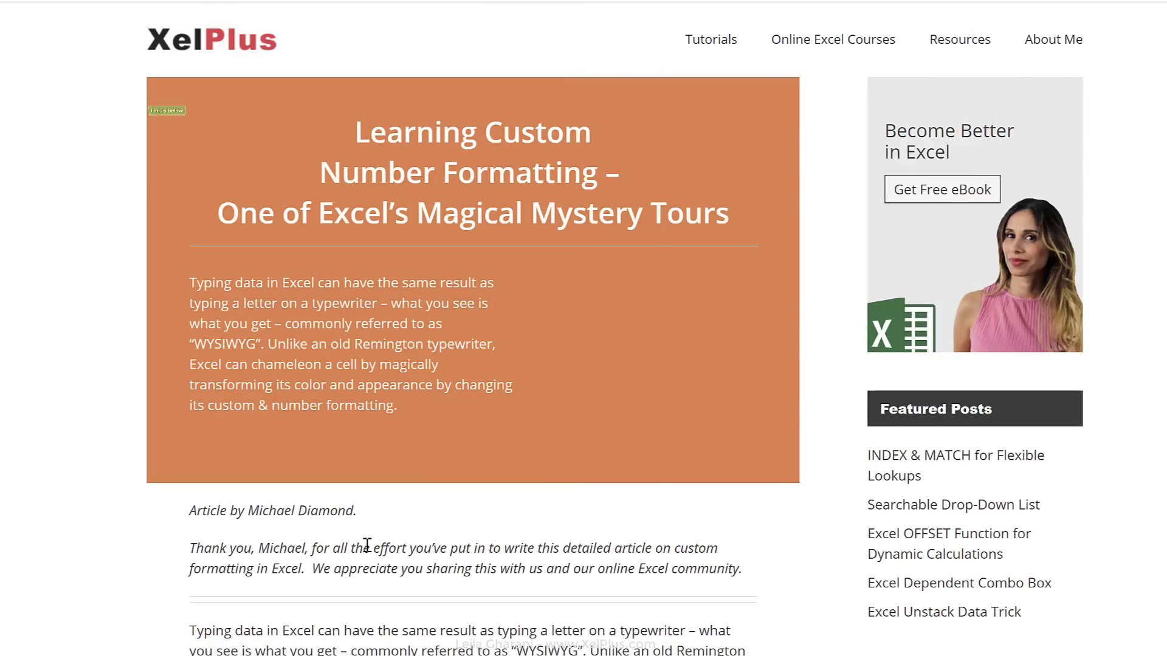
scroll(372, 534, down, 4)
scroll(375, 534, down, 3)
scroll(374, 534, down, 3)
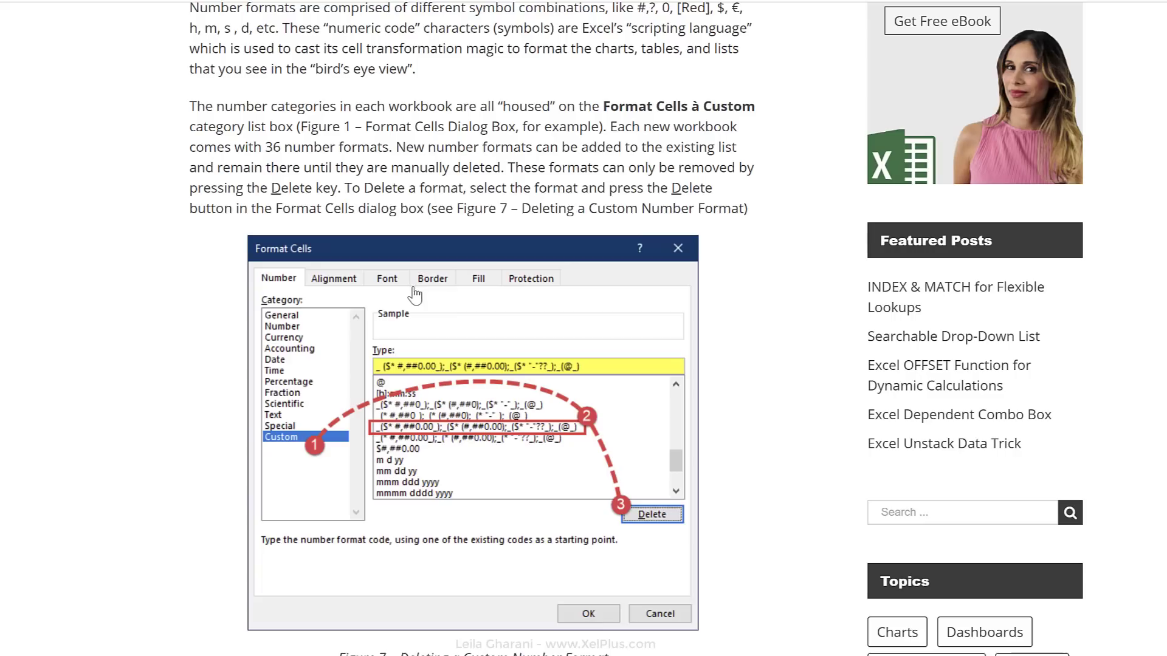
scroll(399, 372, down, 5)
scroll(400, 383, down, 5)
scroll(400, 392, down, 5)
scroll(401, 401, down, 5)
scroll(401, 403, down, 5)
scroll(401, 403, down, 5)
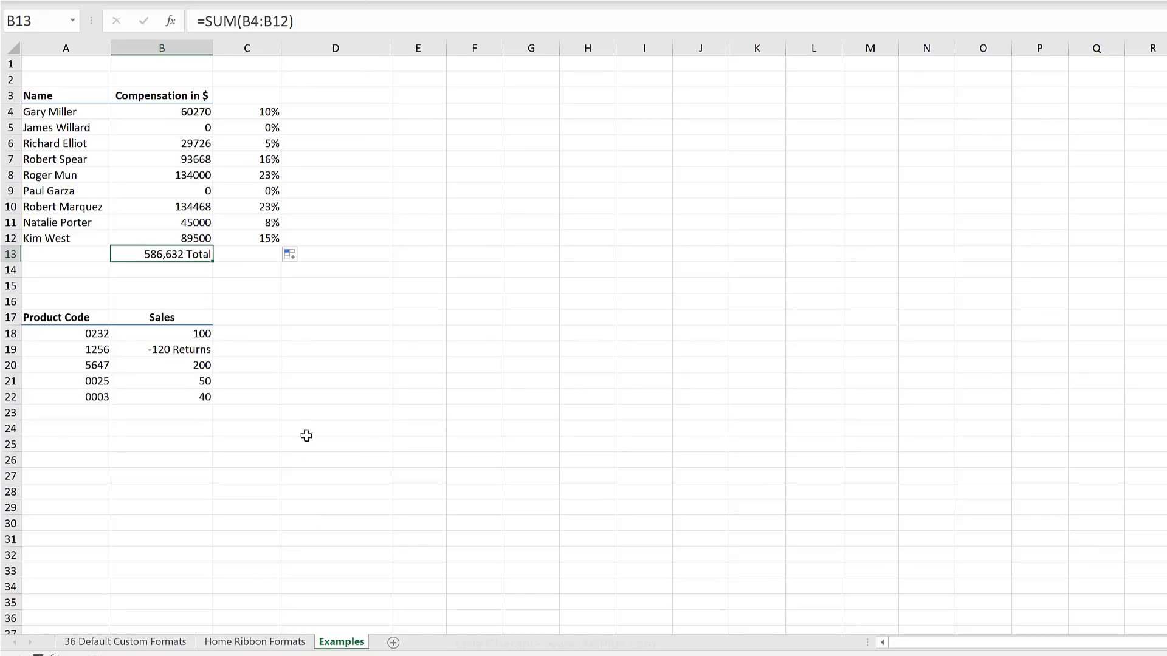
- Go to the 36 Default Custom Formats sheet and highlight the Number category format codes
click(300, 446)
click(150, 642)
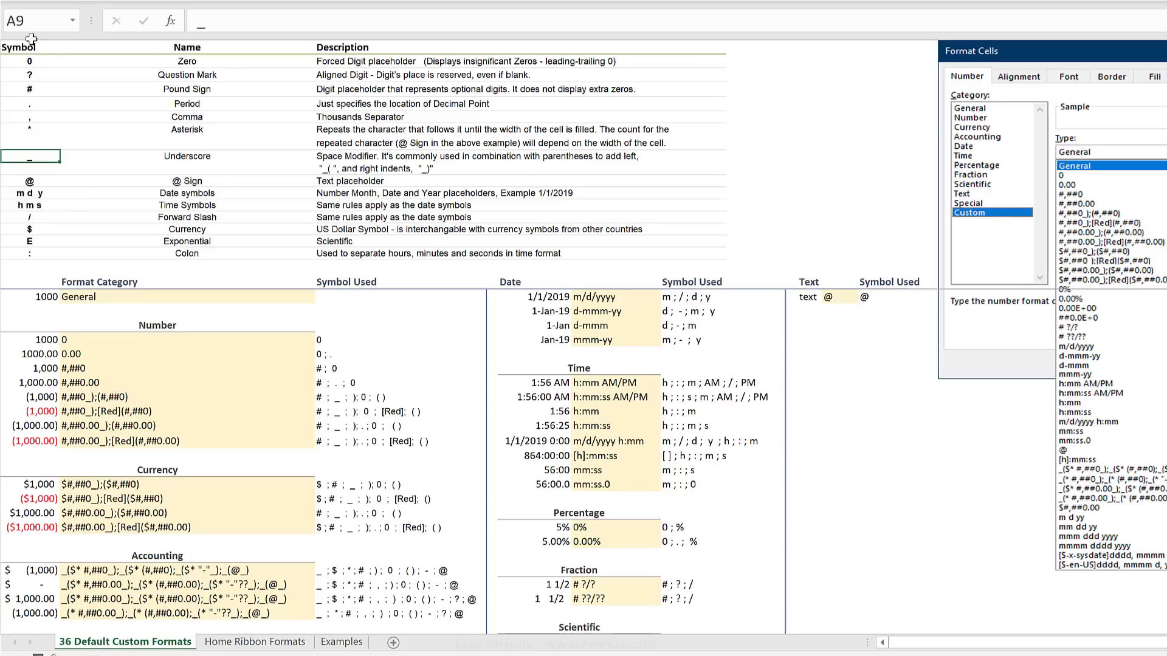
click(28, 61)
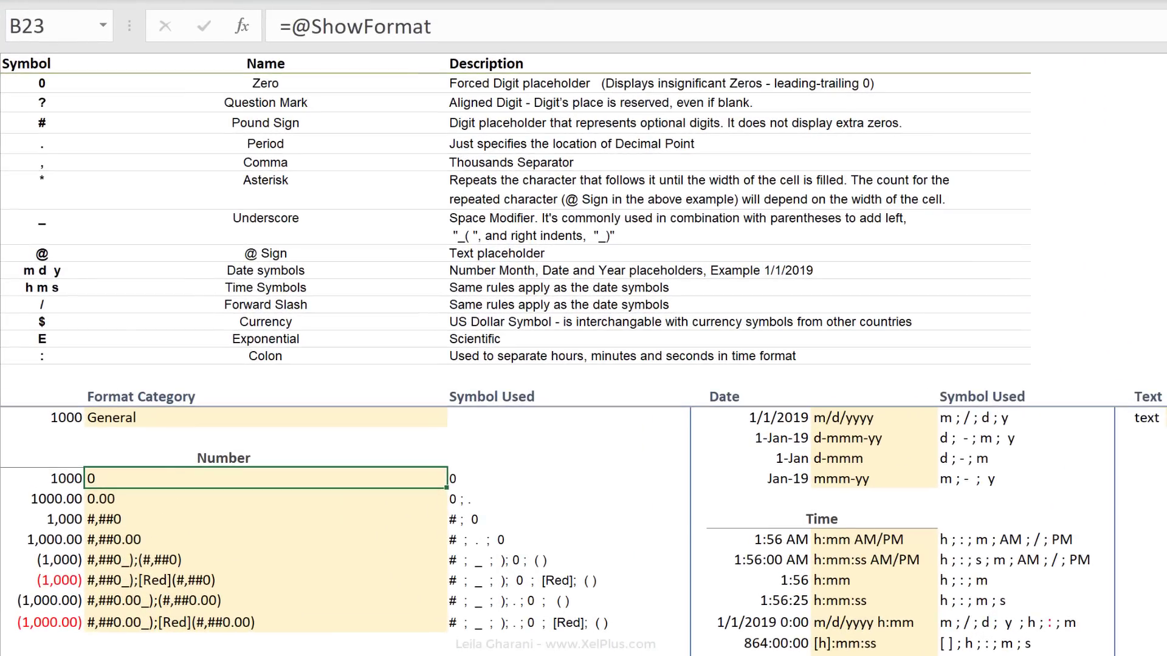
drag(157, 476, 157, 620)
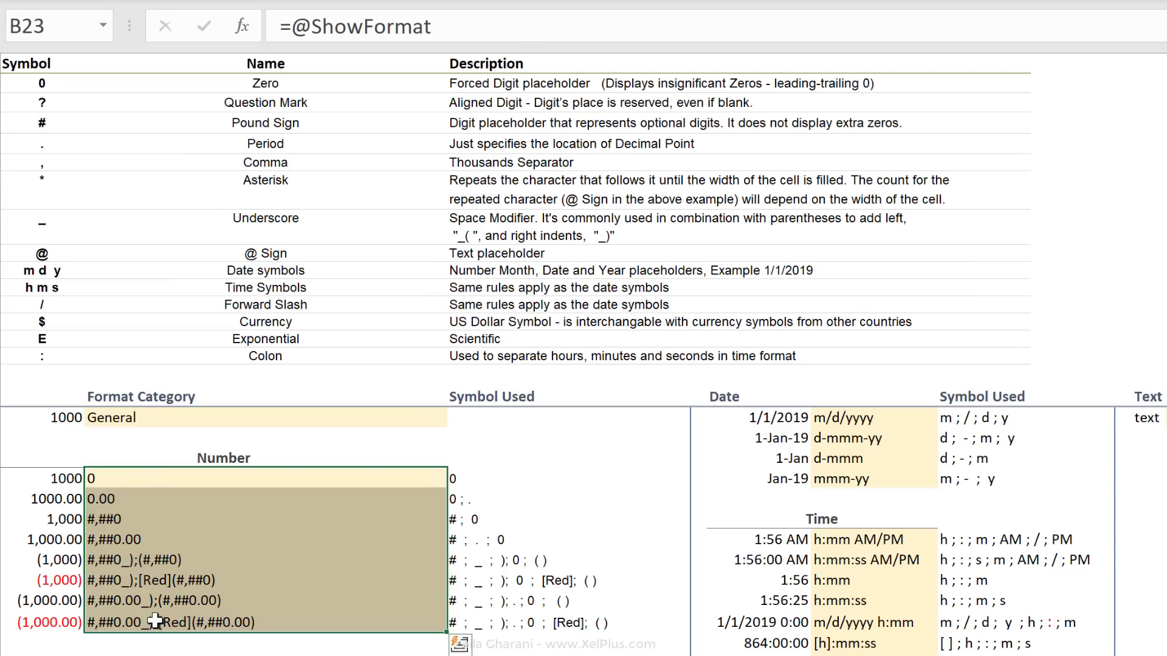
- Format the 1,000 example in A25 as Accounting and recalculate B25 to show its code
click(57, 519)
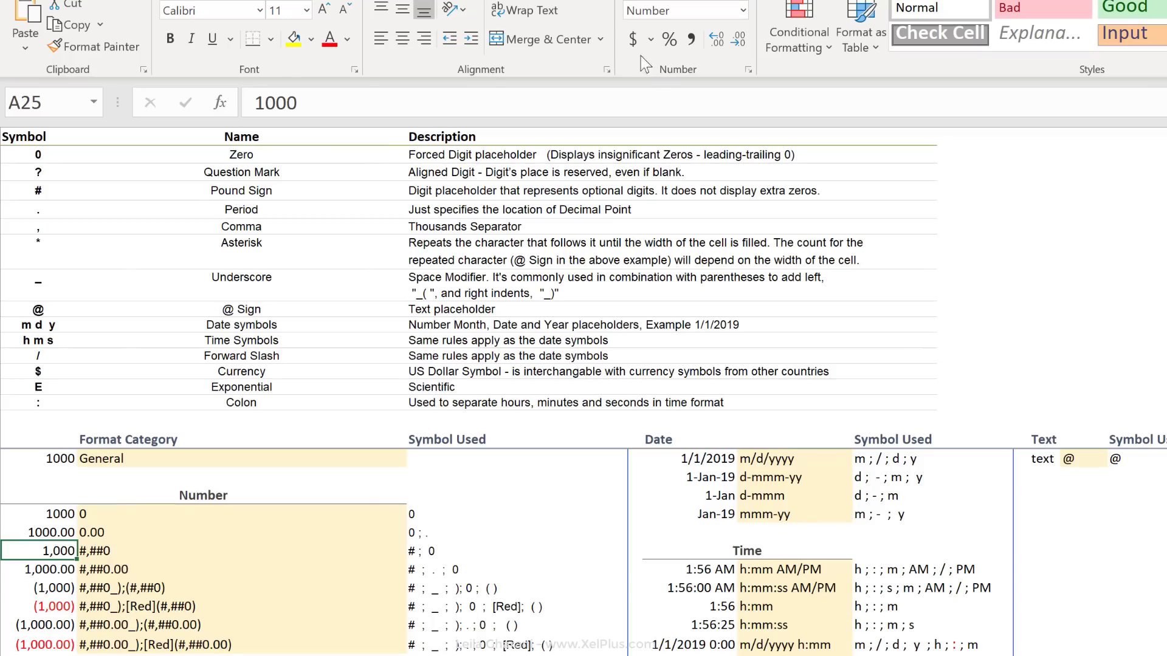
click(633, 40)
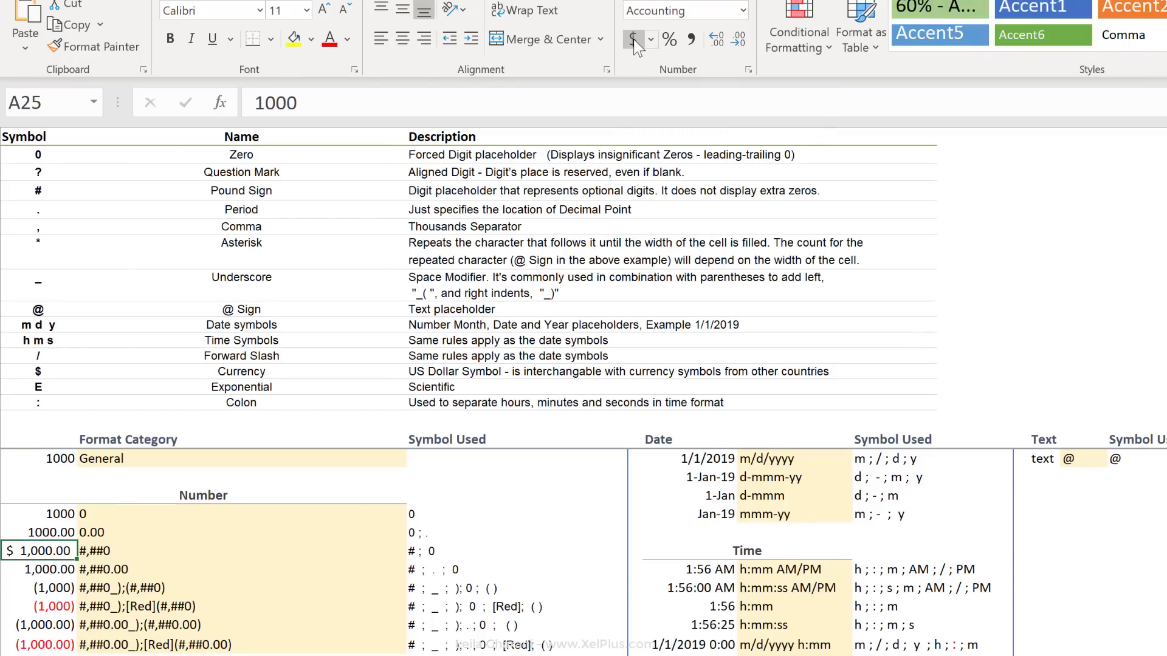
click(129, 551)
click(364, 103)
key(ctrl+Return)
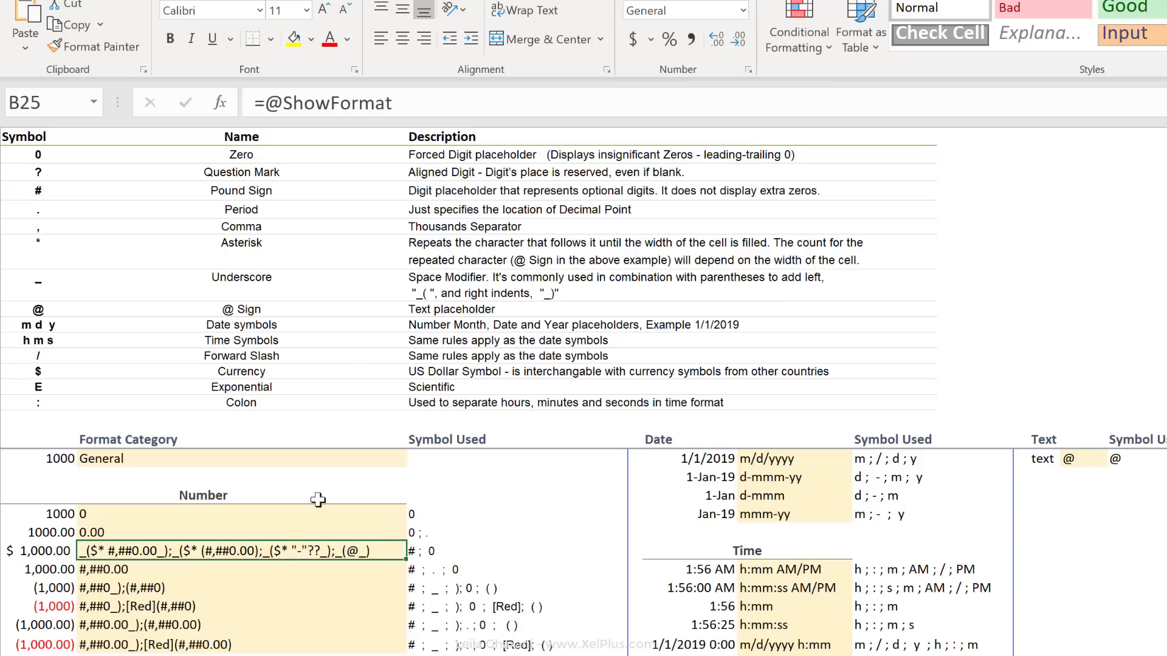
click(32, 557)
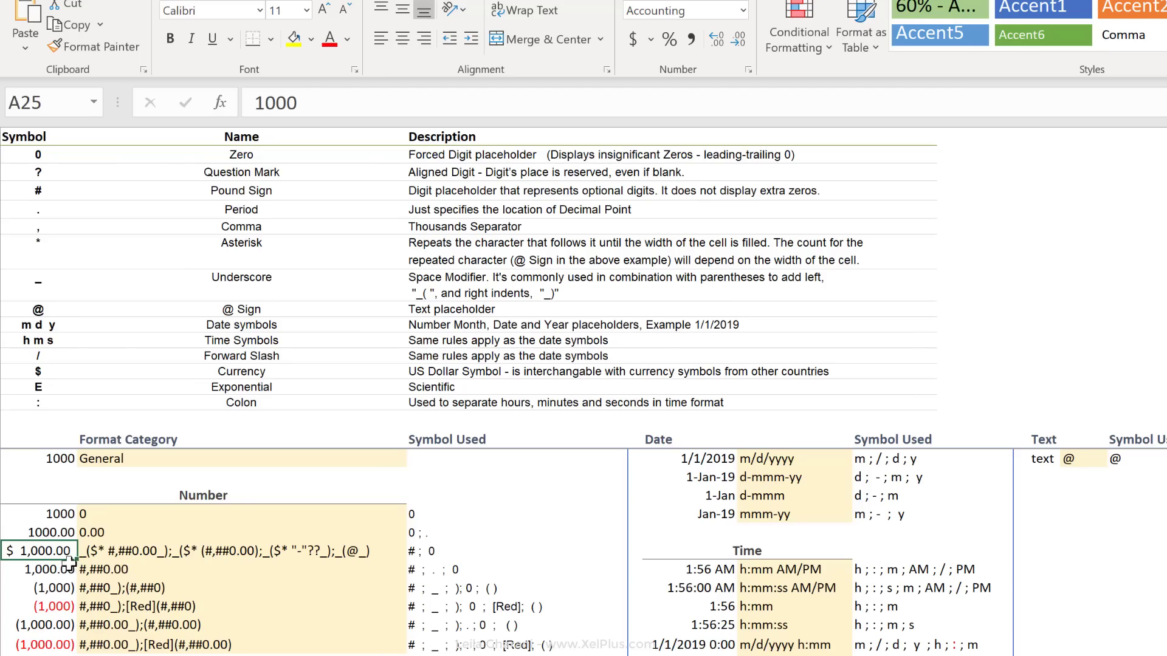
click(223, 552)
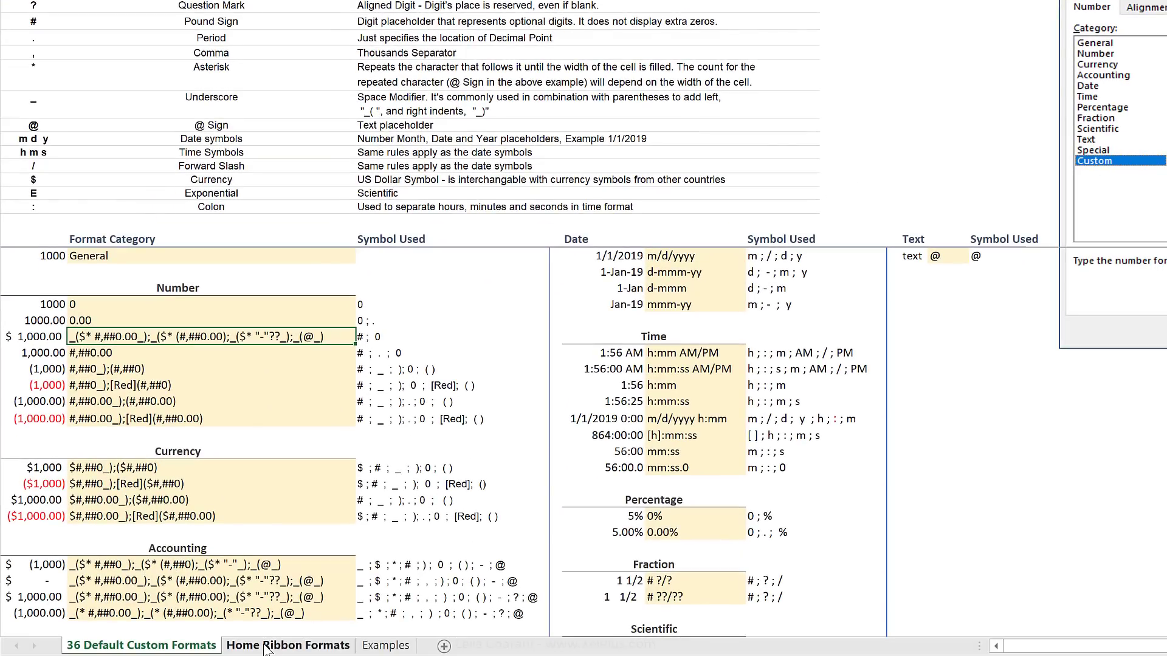
- Switch to the Home Ribbon Formats sheet, review the built-in number formats, and select E7's Accounting code
click(264, 645)
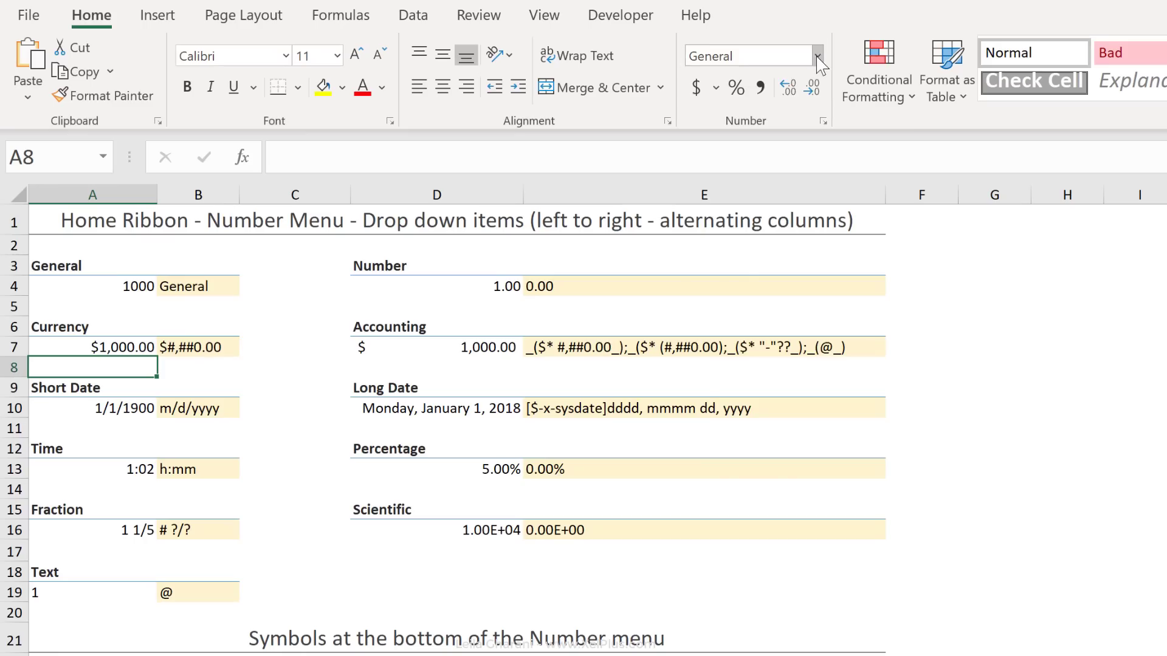
click(816, 56)
click(742, 459)
click(620, 337)
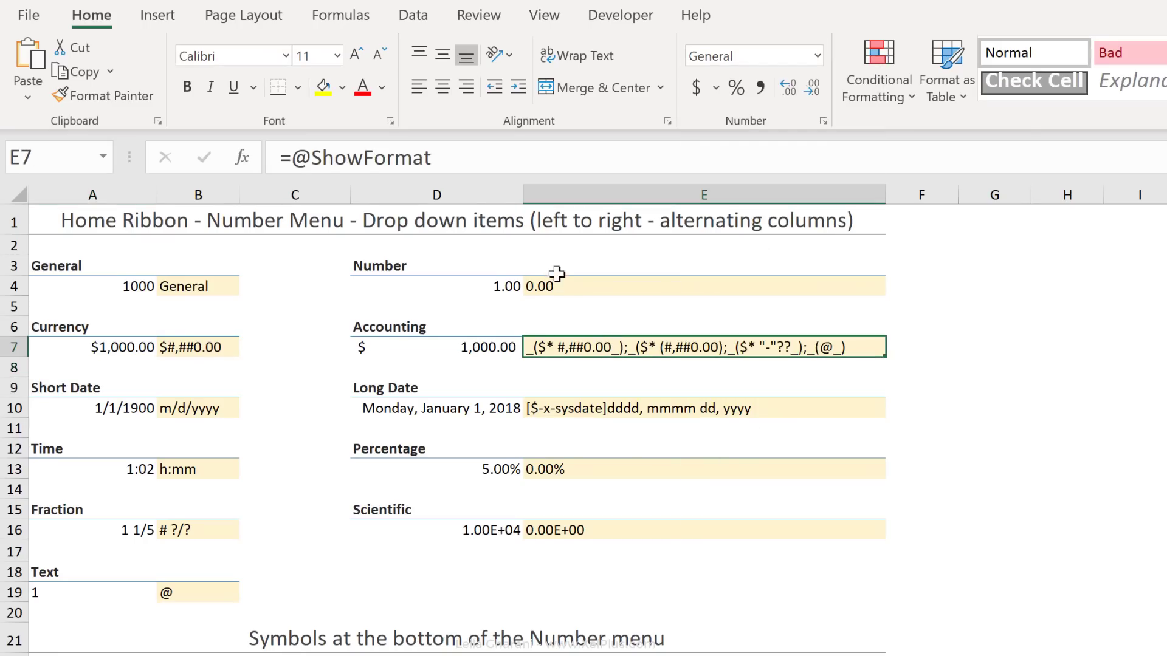